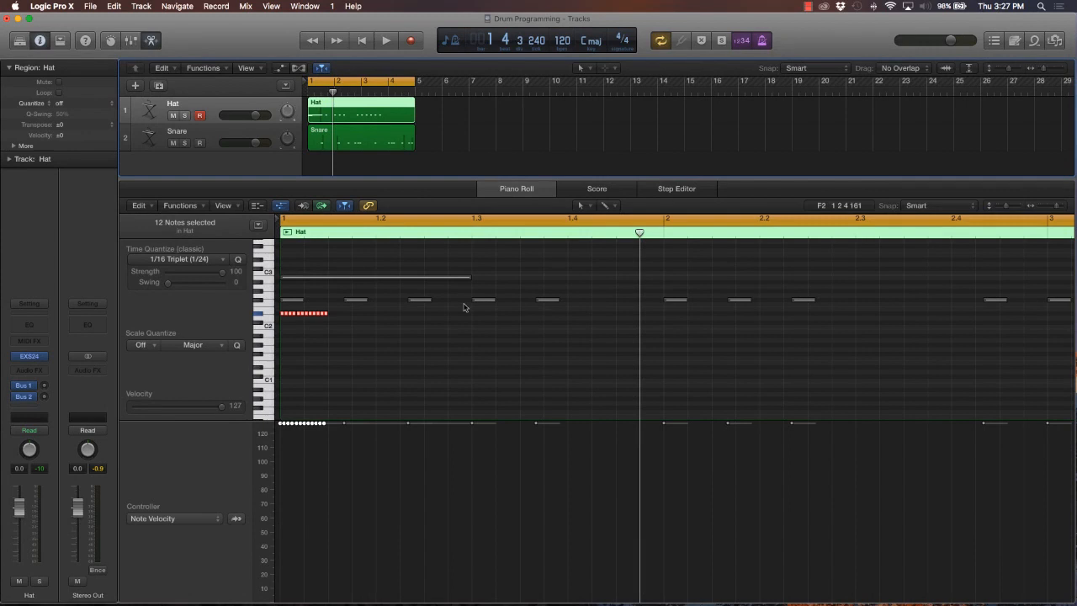
Mute the Hat track and play the loop to listen to the snare pattern alone
left_click(343, 322)
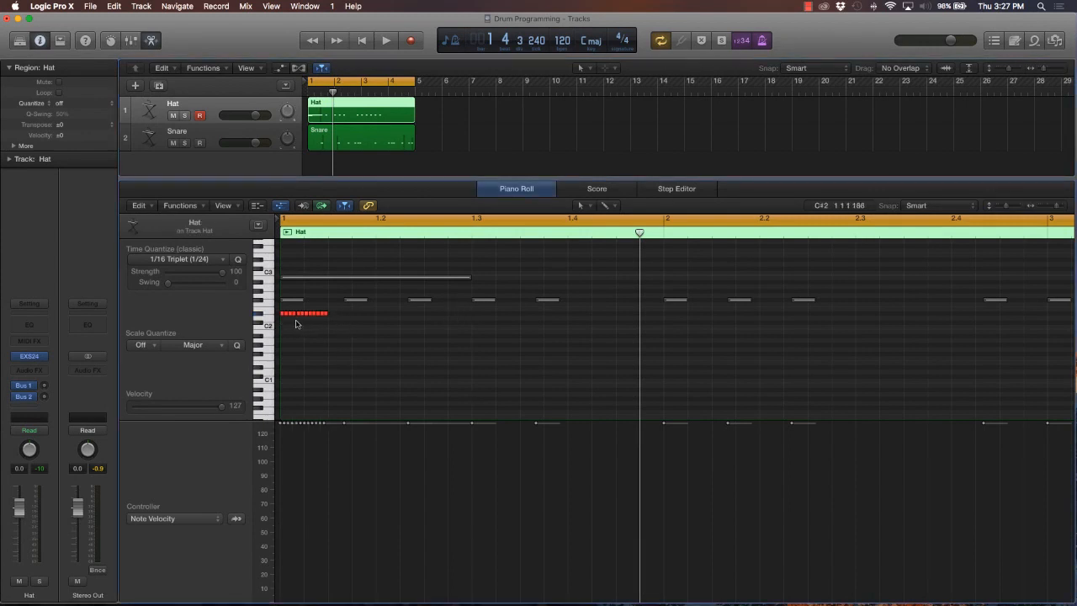
scroll(737, 312, "right", 5)
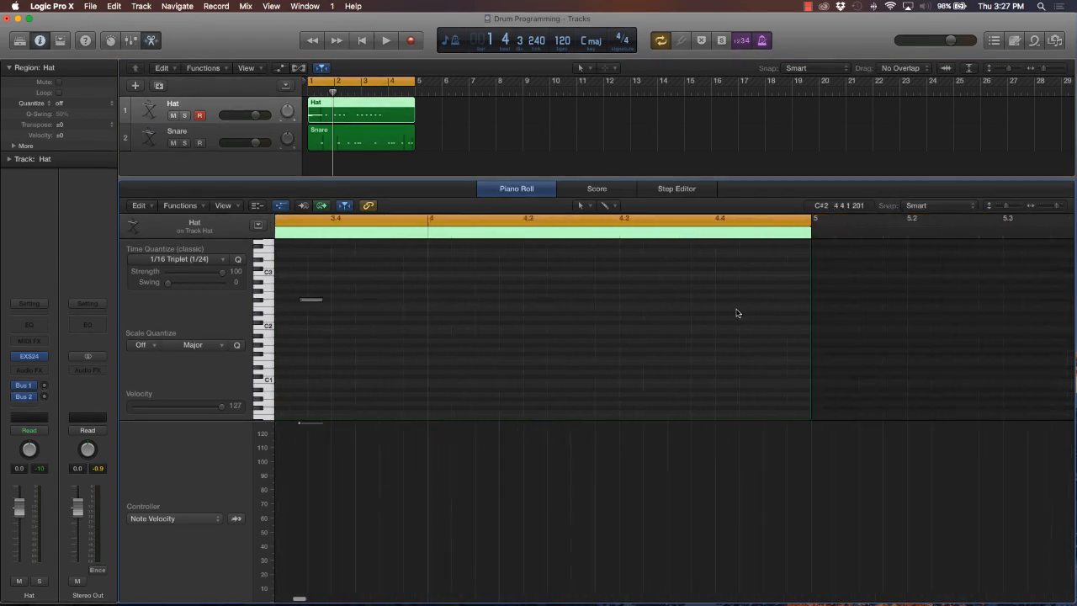
scroll(736, 312, "left", 5)
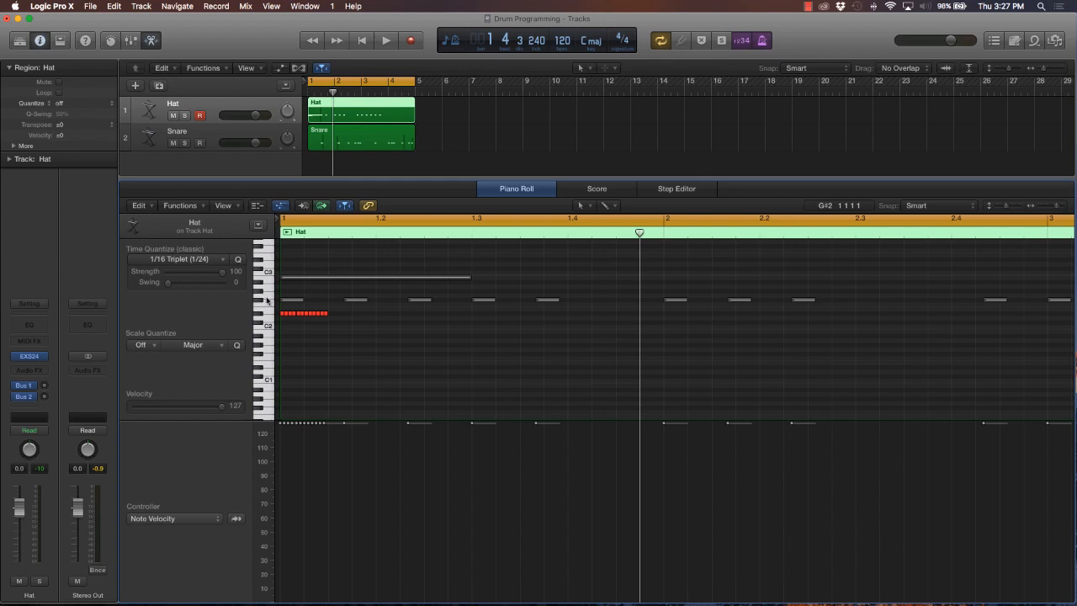
left_click(174, 116)
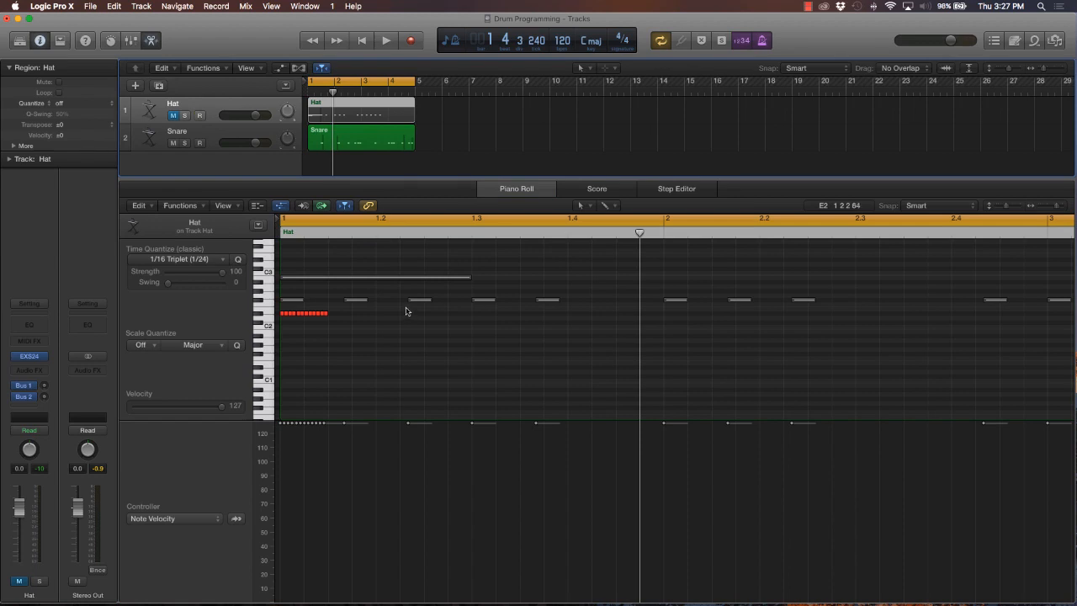
key("space")
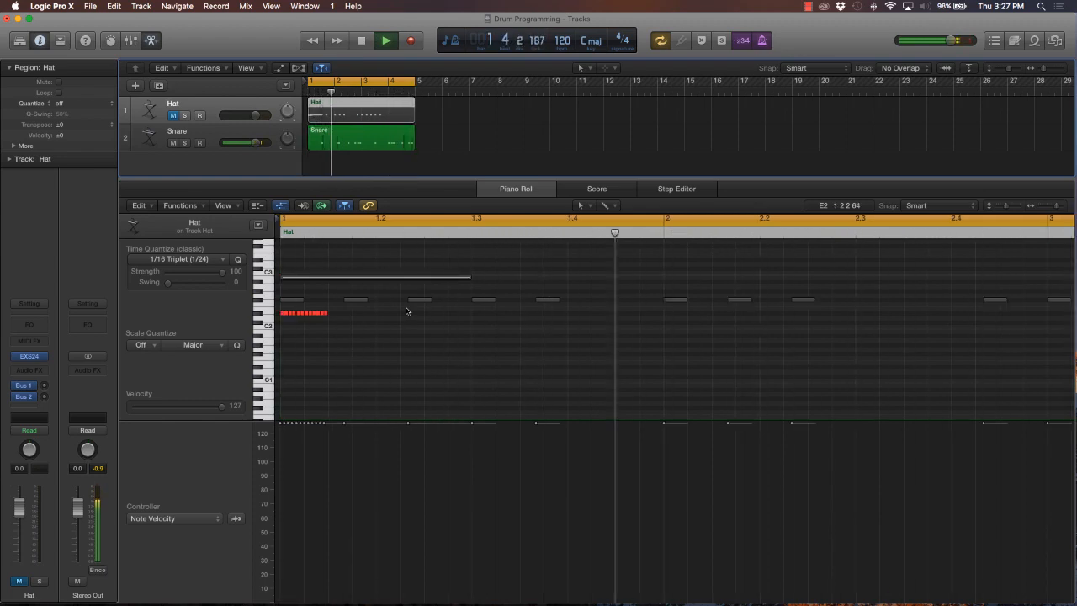
key("space")
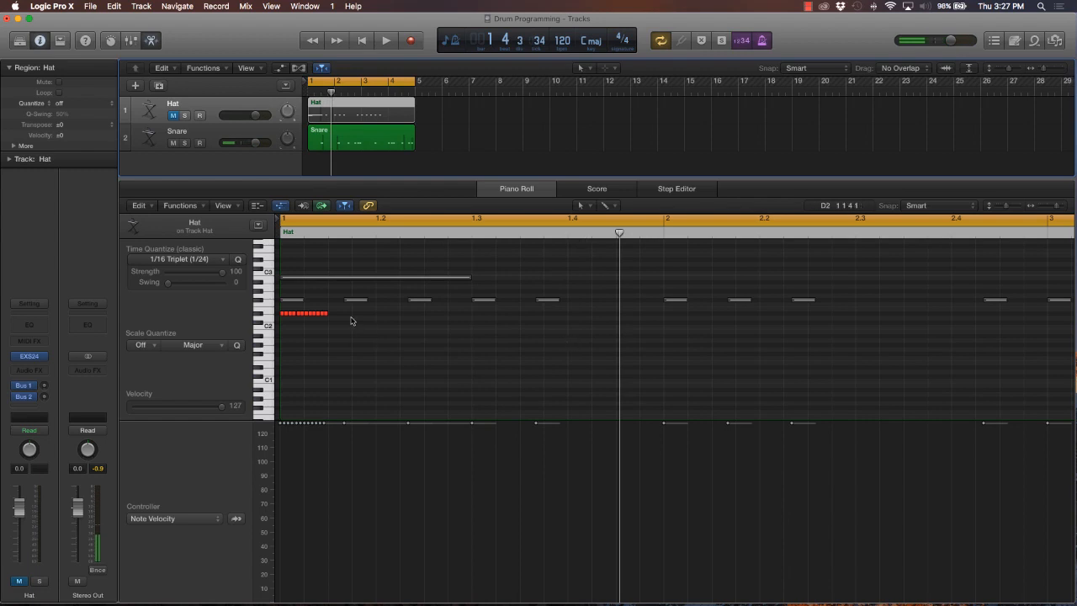
Move the twelve-note D#2 hat roll from the start of bar 1 to beat 1.4 and unmute the Hat track
left_click_drag(352, 320, 576, 313)
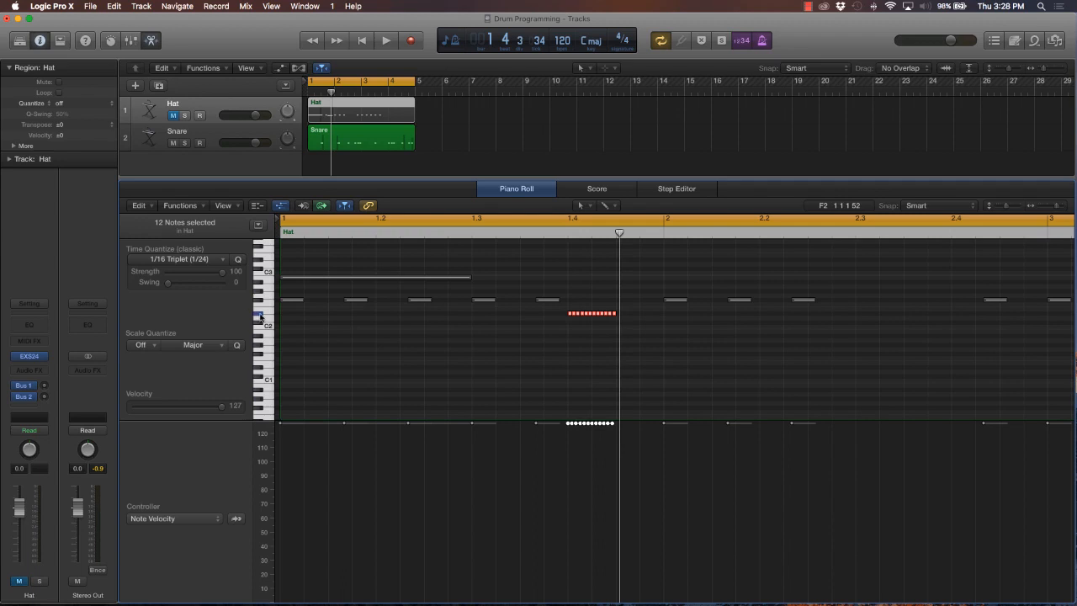
left_click(172, 115)
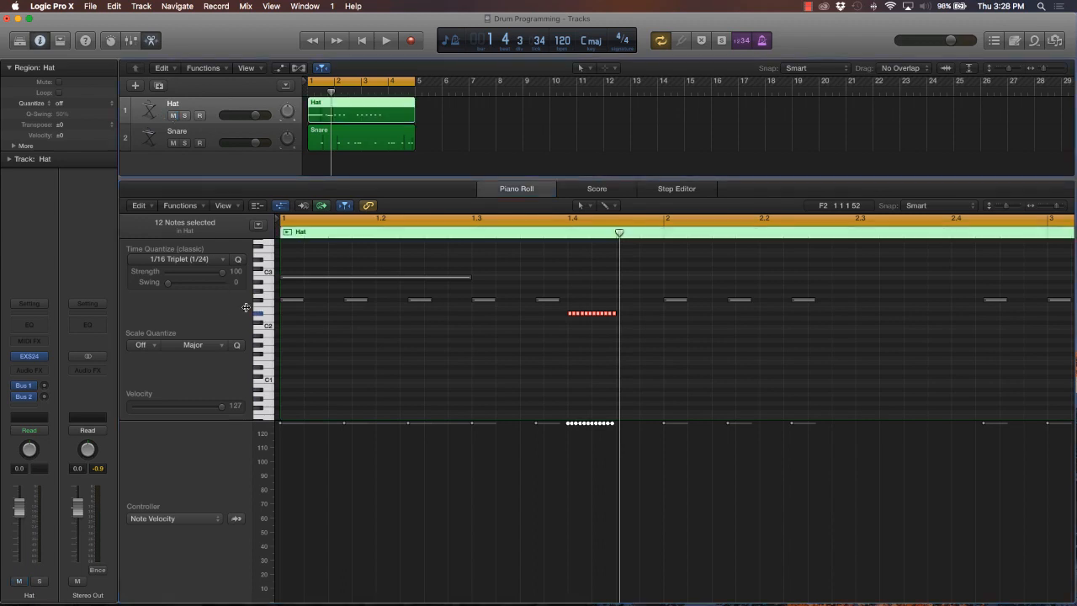
left_click(259, 314)
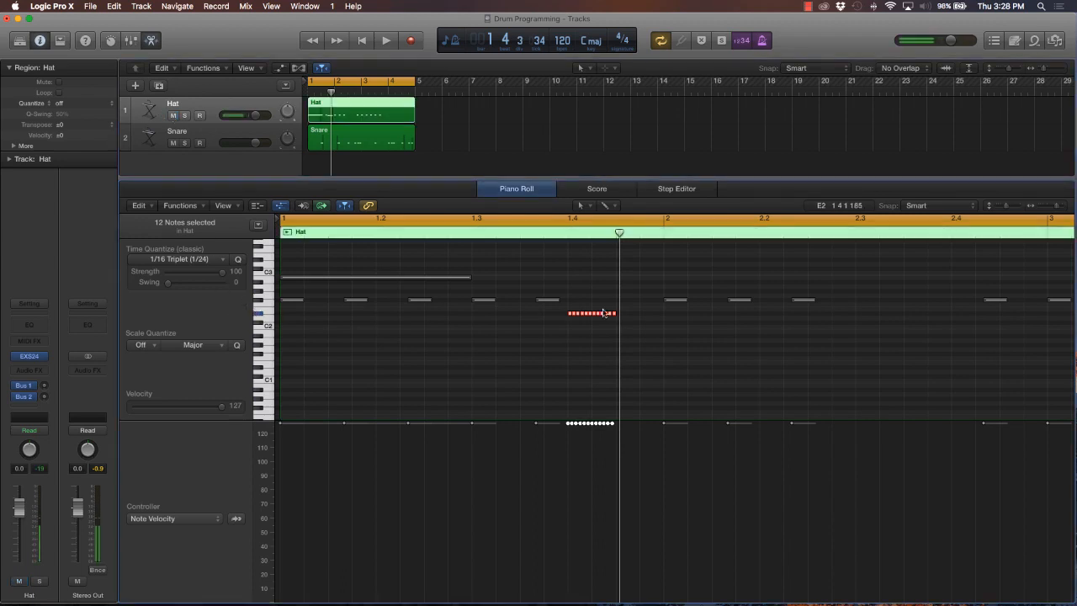
Copy the twelve-note hat roll from beat 1.4 to beat 2.4, keeping it on D#2
left_click(643, 311)
scroll(661, 315, "right", 2)
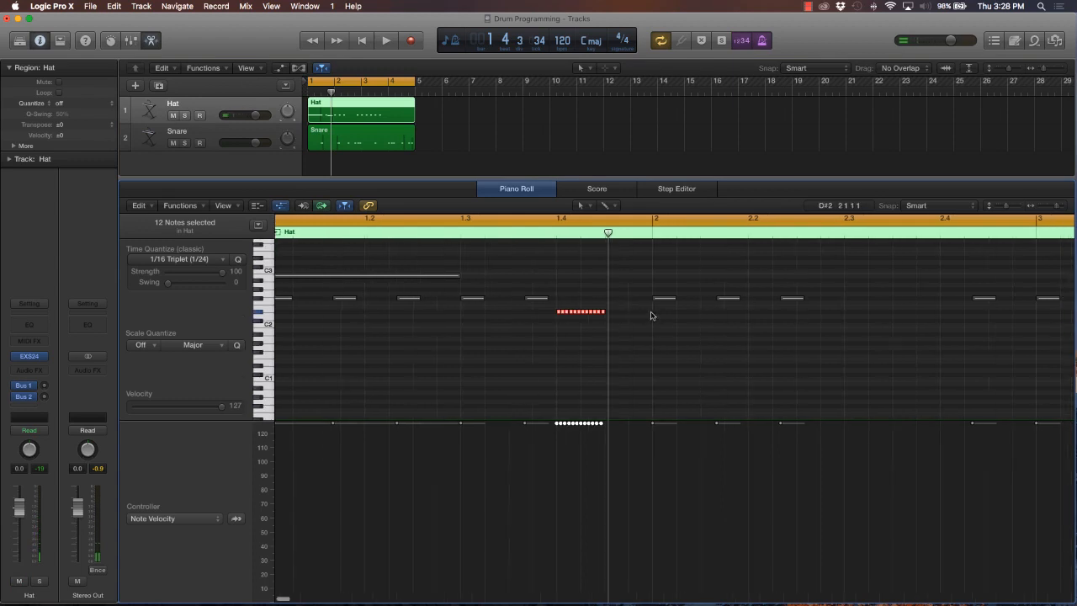
left_click_drag(558, 313, 556, 315)
scroll(555, 315, "left", 1)
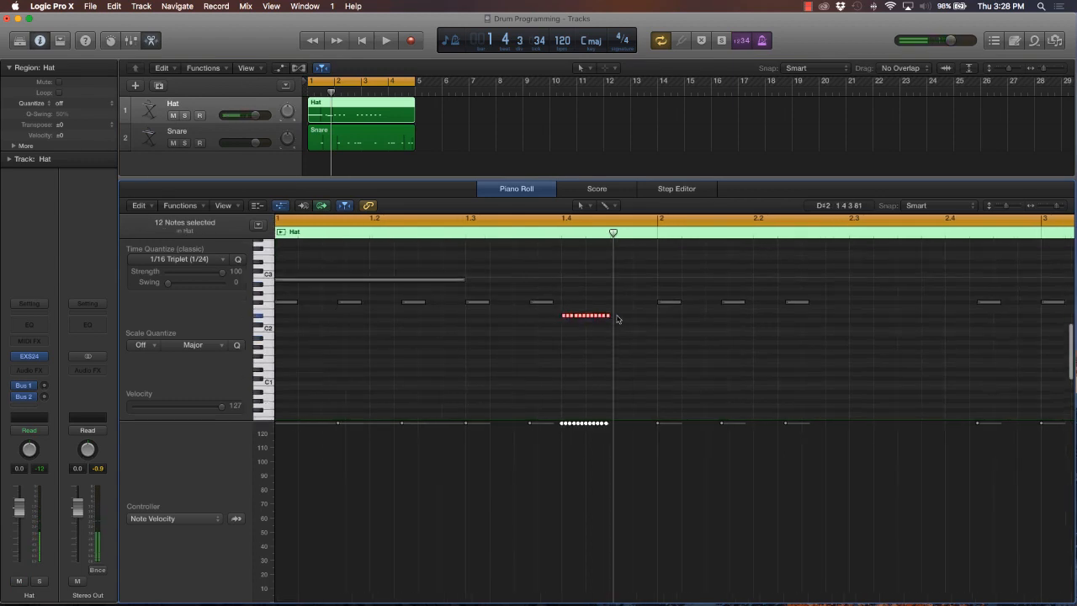
scroll(618, 316, "right", 4)
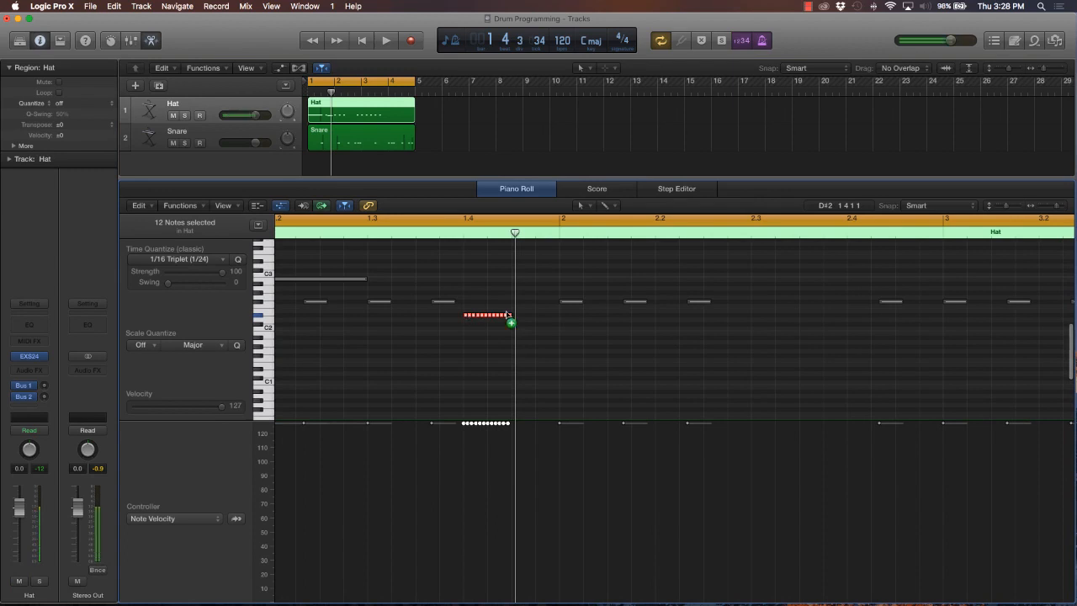
left_click_drag(474, 317, 851, 318)
Copy the twelve-note hat roll from beat 2.4 to beat 3.4 on the same pitch
scroll(870, 317, "right", 5)
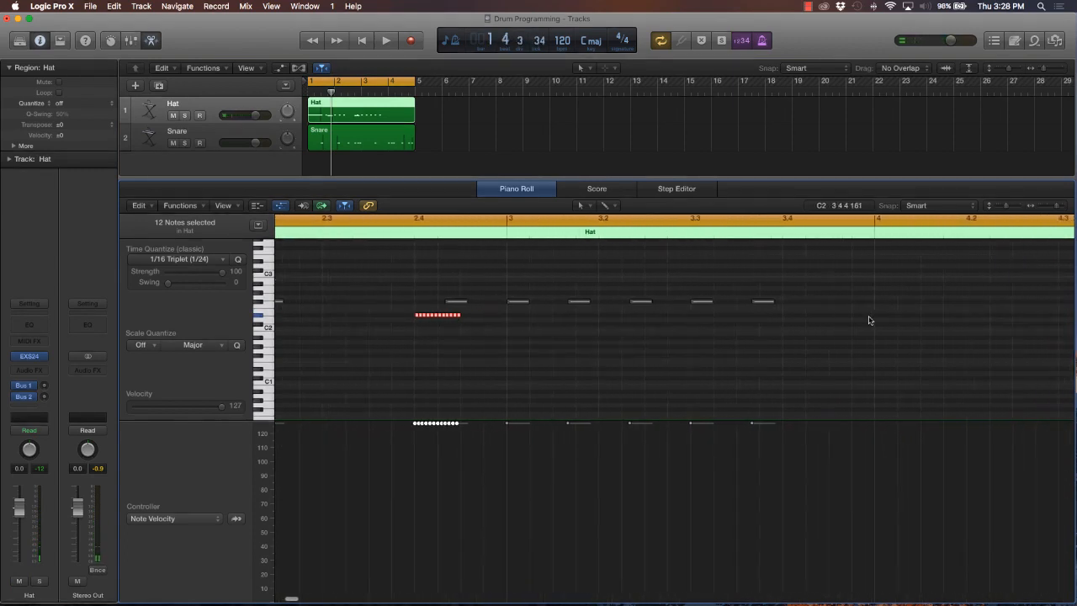
scroll(870, 319, "right", 4)
scroll(460, 323, "left", 1)
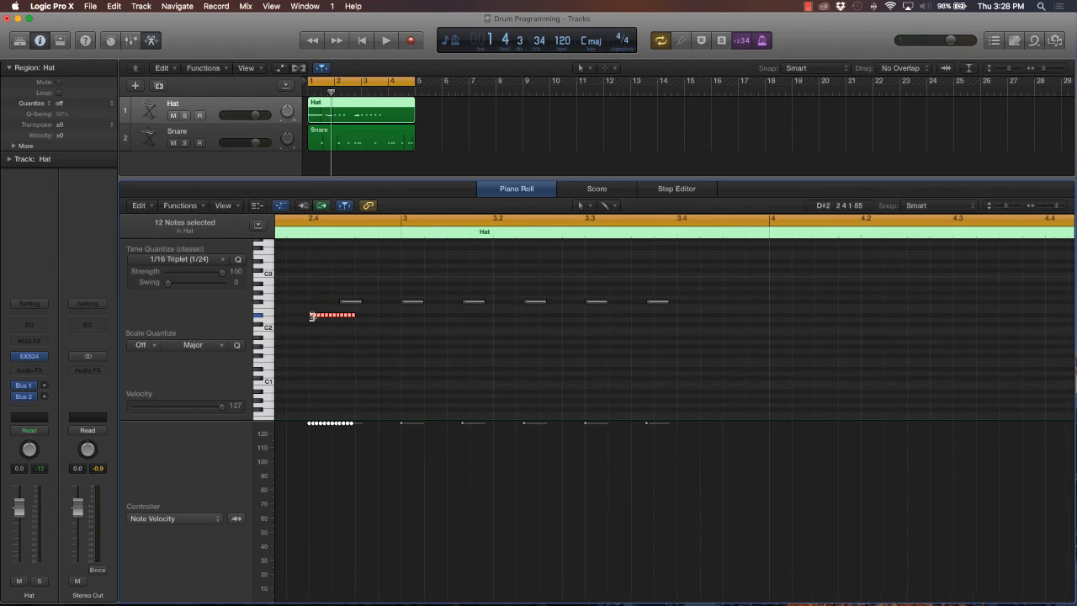
left_click_drag(311, 316, 670, 318)
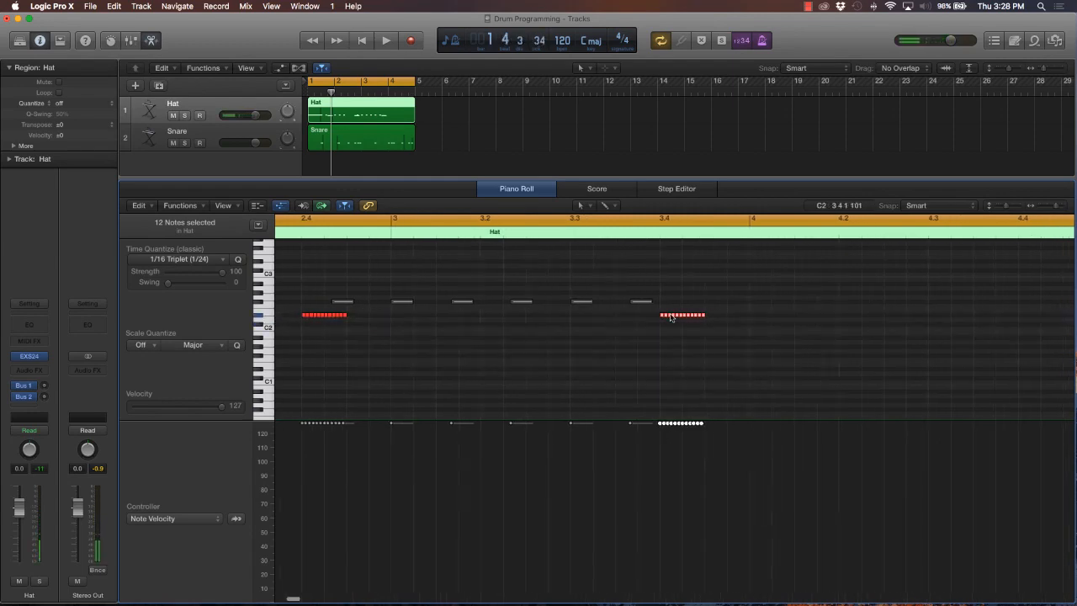
Copy the twelve-note hat roll from beat 3.4 to beat 4.4 on the same pitch
scroll(671, 317, "right", 5)
scroll(671, 316, "left", 1)
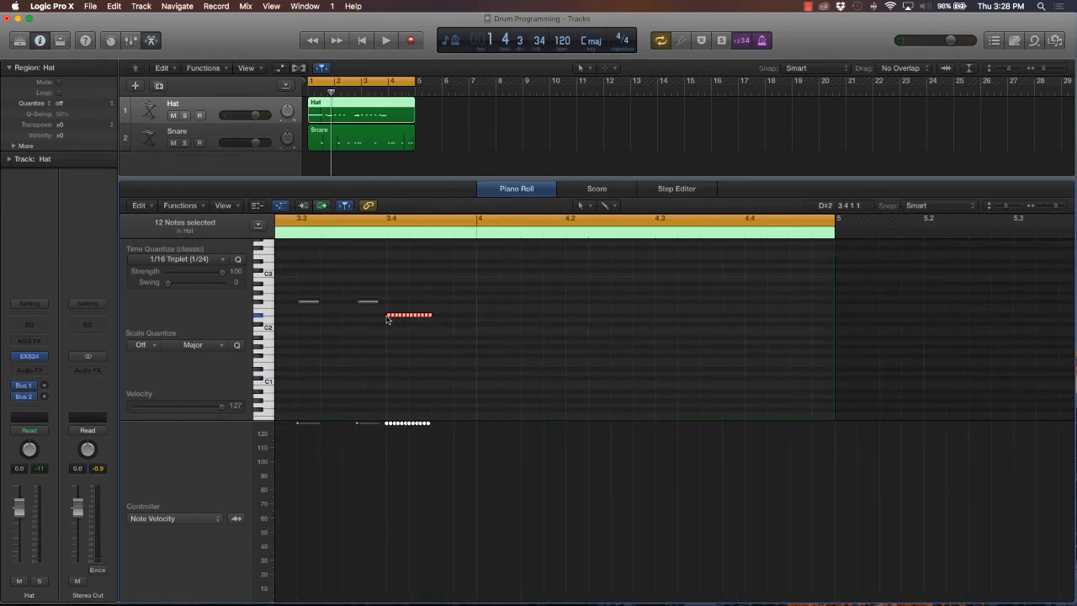
left_click_drag(387, 318, 746, 319)
Play back the four-bar loop to listen to the repeated hat rolls with the snare
scroll(635, 322, "left", 10)
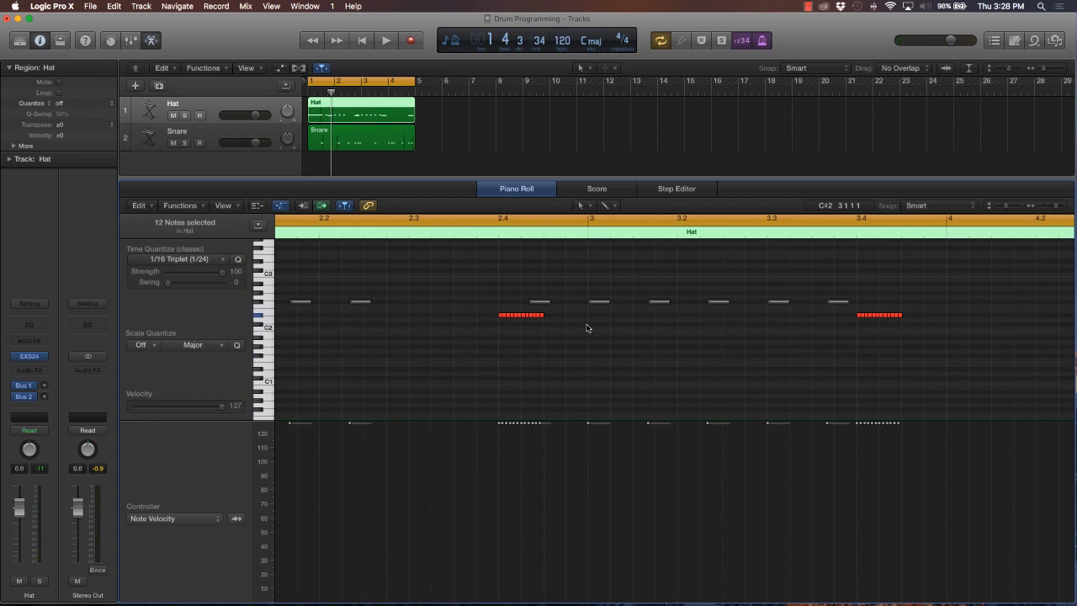
scroll(588, 328, "left", 10)
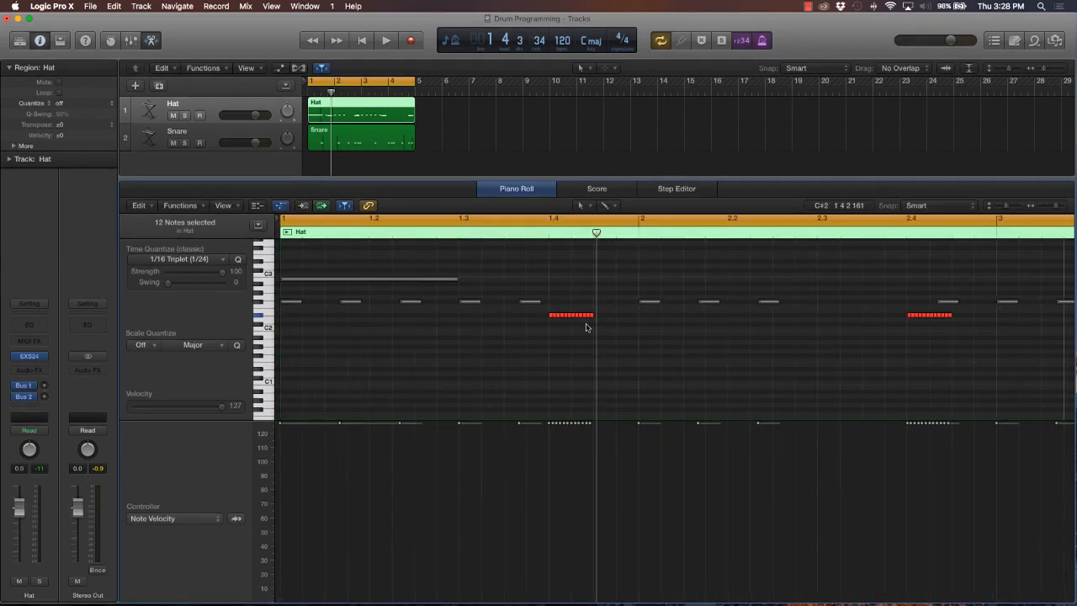
key("space")
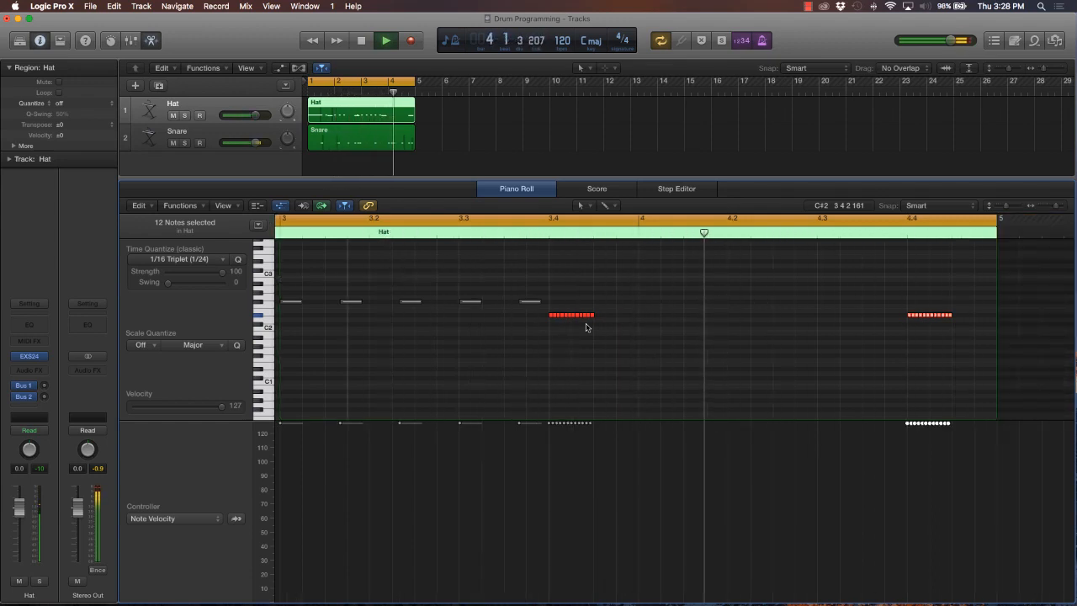
key("space")
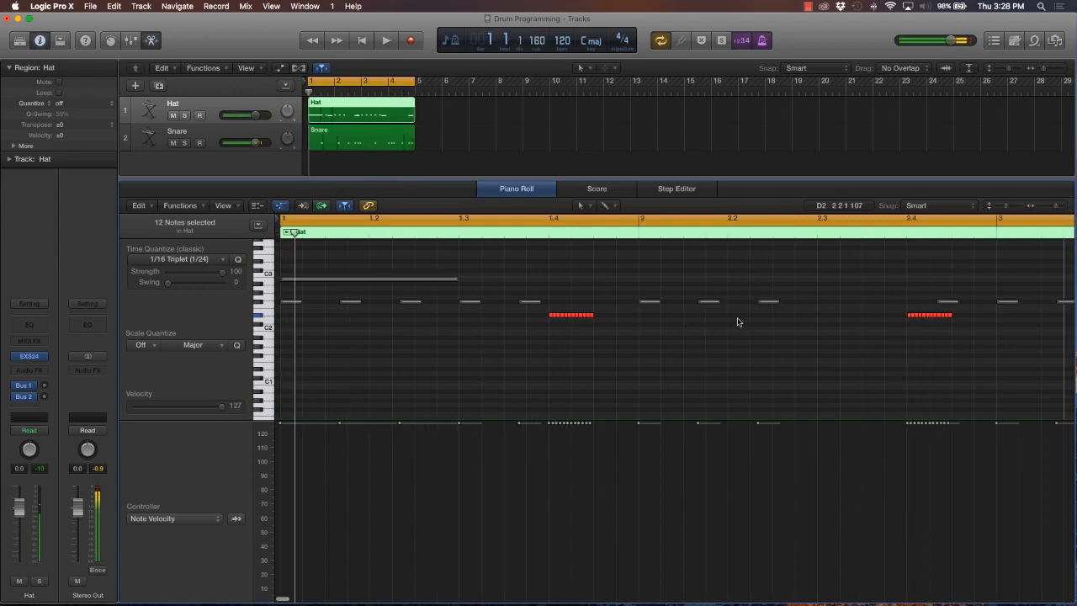
Delete the hat roll at beat 2.4
scroll(738, 323, "right", 5)
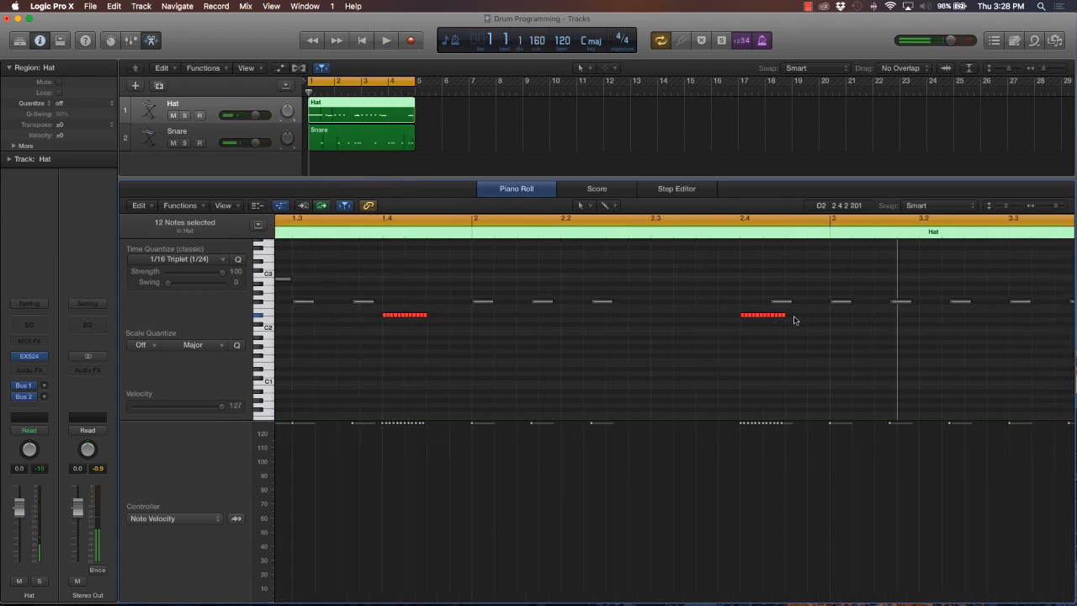
left_click_drag(813, 312, 683, 316)
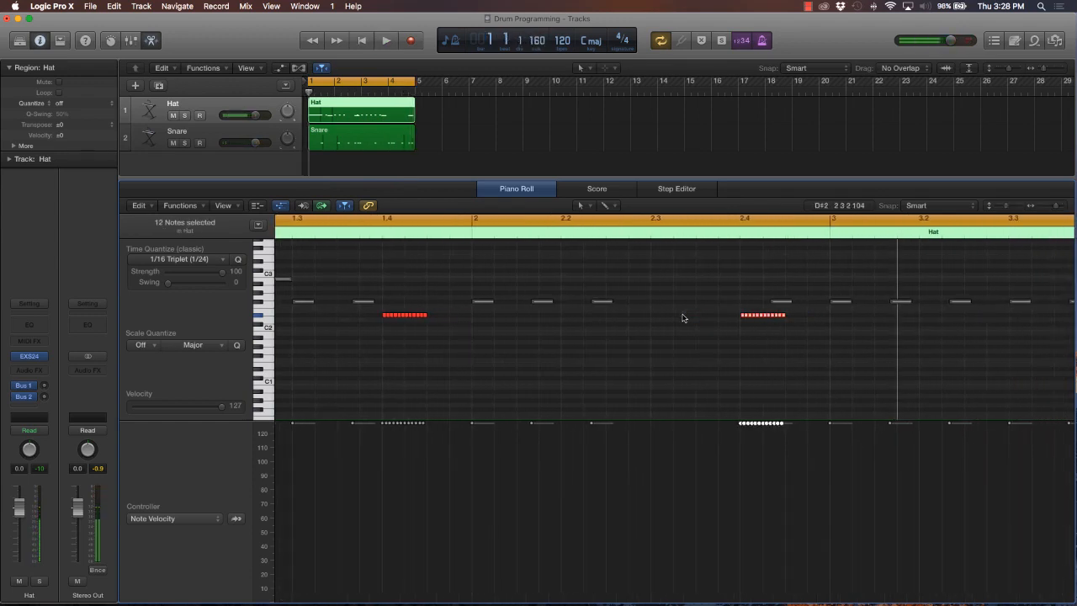
key("Delete")
Delete the hat roll at beat 4.4
scroll(693, 313, "right", 5)
scroll(694, 315, "right", 3)
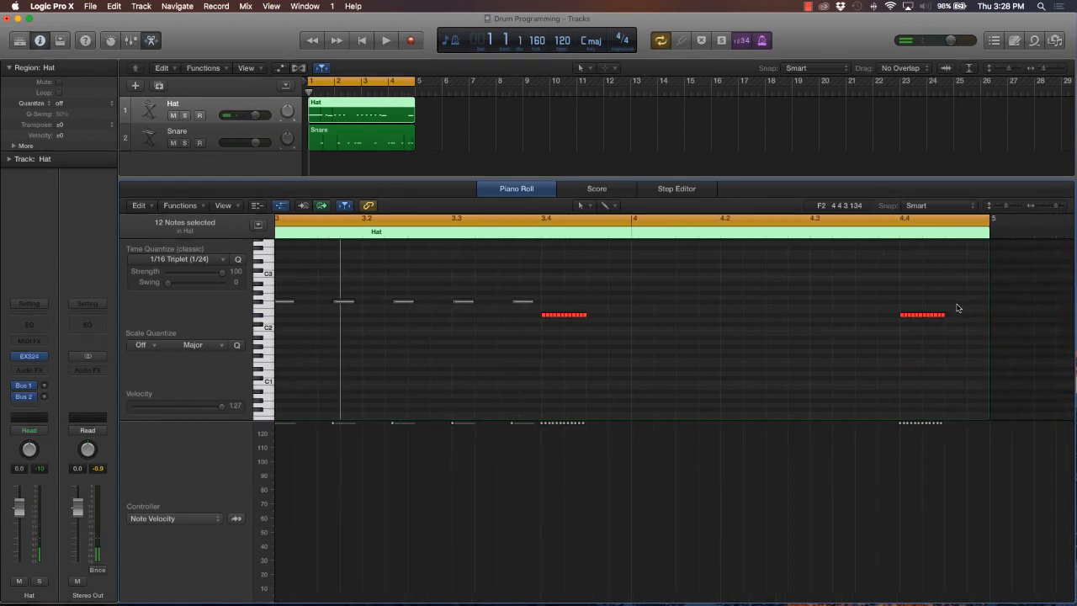
right_click(956, 304)
left_click(856, 286)
left_click_drag(981, 306, 851, 340)
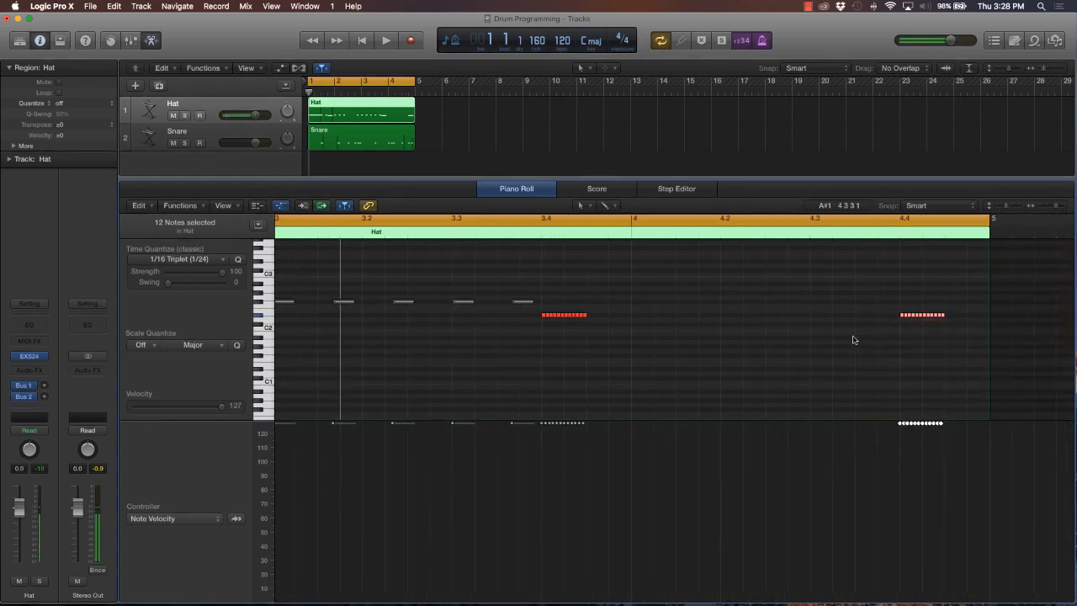
key("Delete")
Play the loop from bar 1 to listen to the pattern with the remaining hat rolls
scroll(825, 329, "left", 5)
scroll(815, 329, "left", 2)
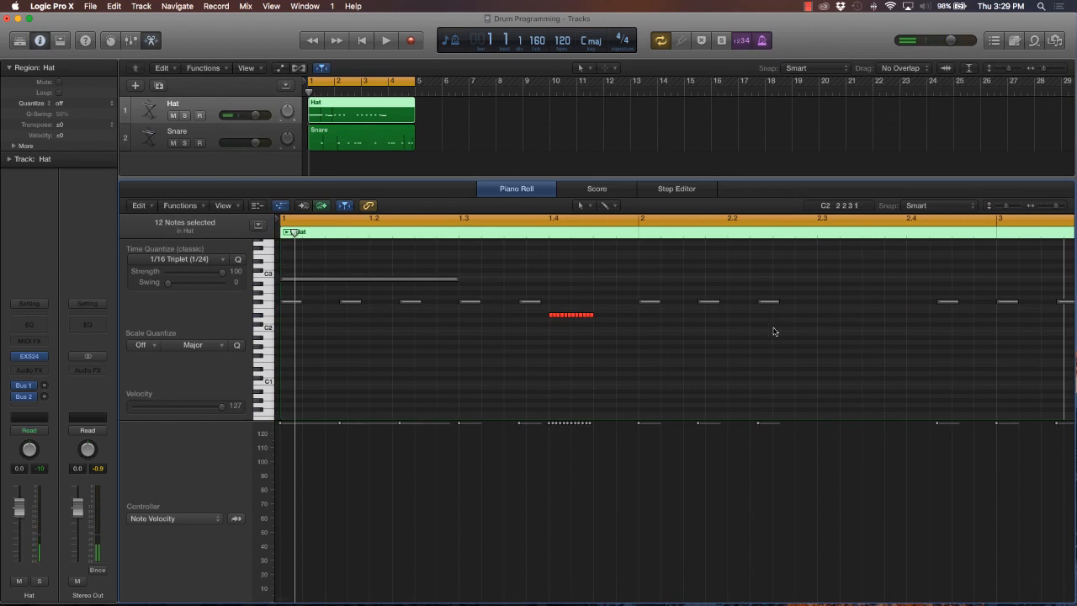
key("space")
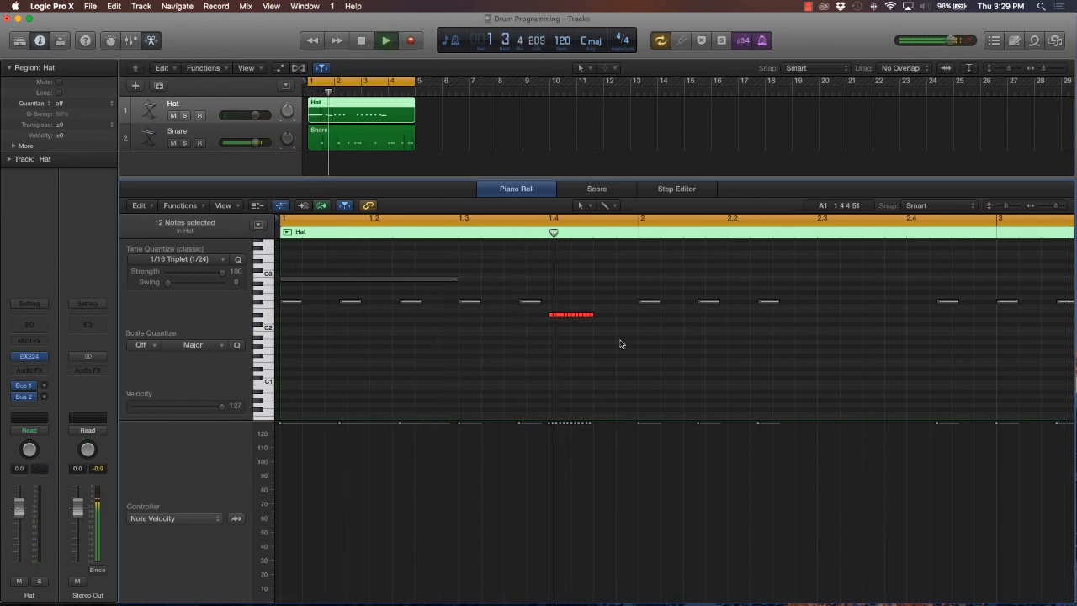
key("space")
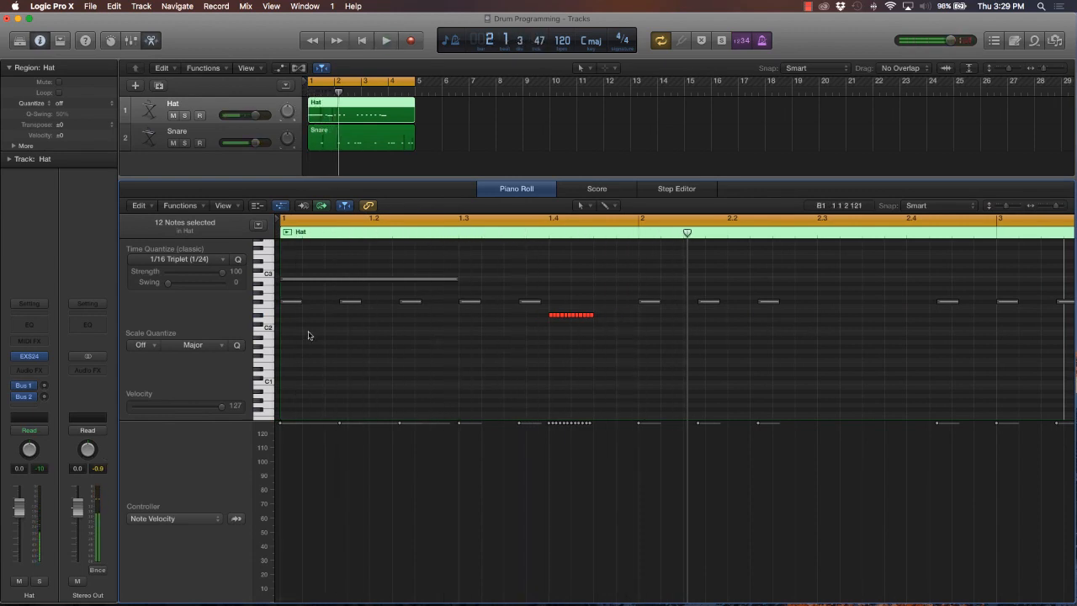
Transpose all the F#2 hat notes down to D#2 during loop playback, then stop playback and clear the note selection
left_click(262, 305)
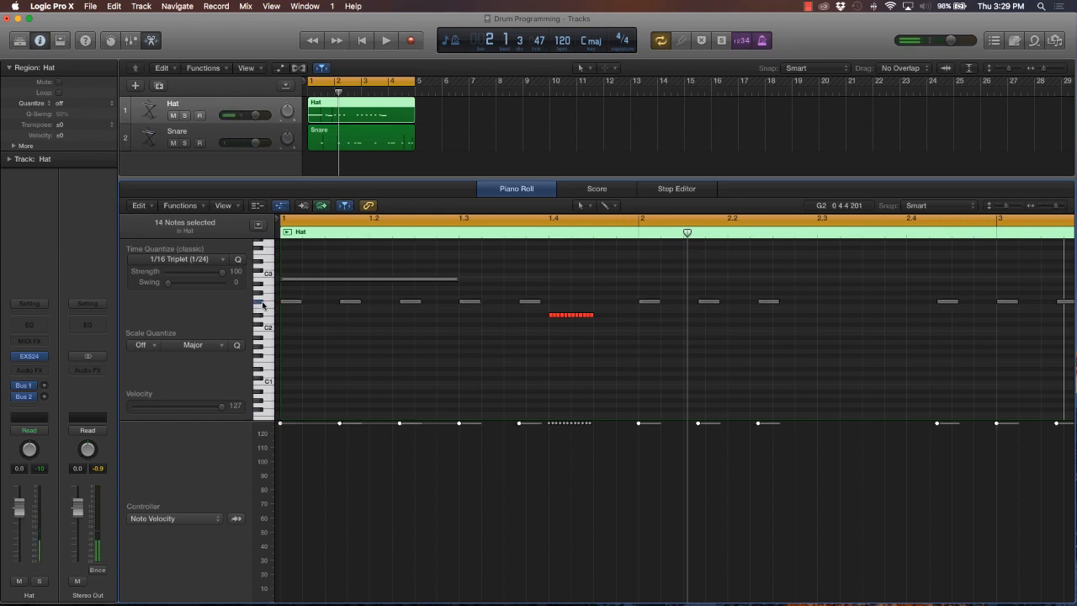
key("ctrl+m")
key("space")
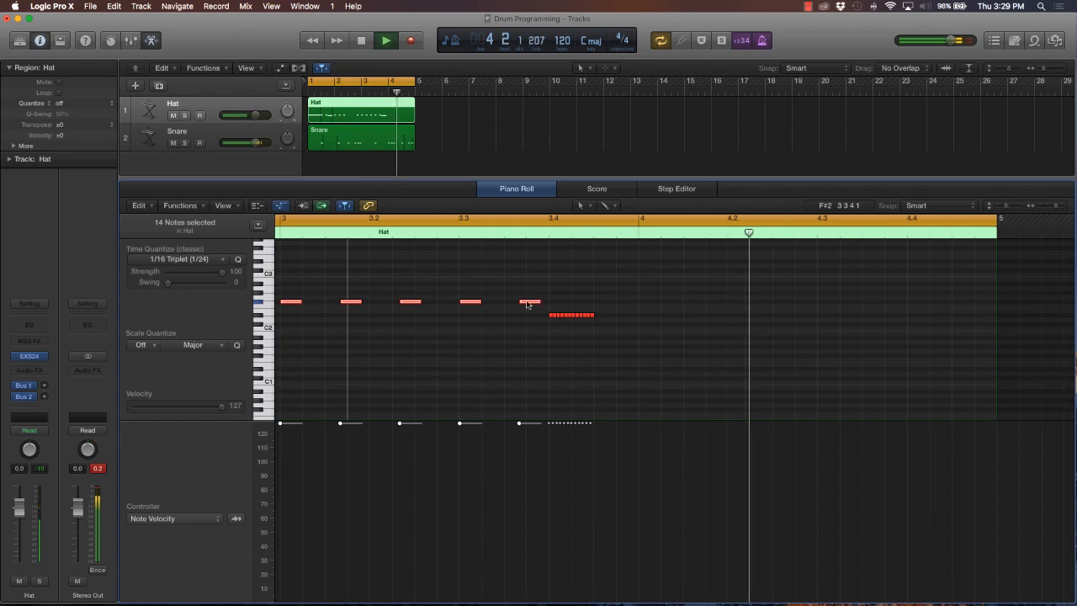
left_click_drag(528, 302, 533, 320)
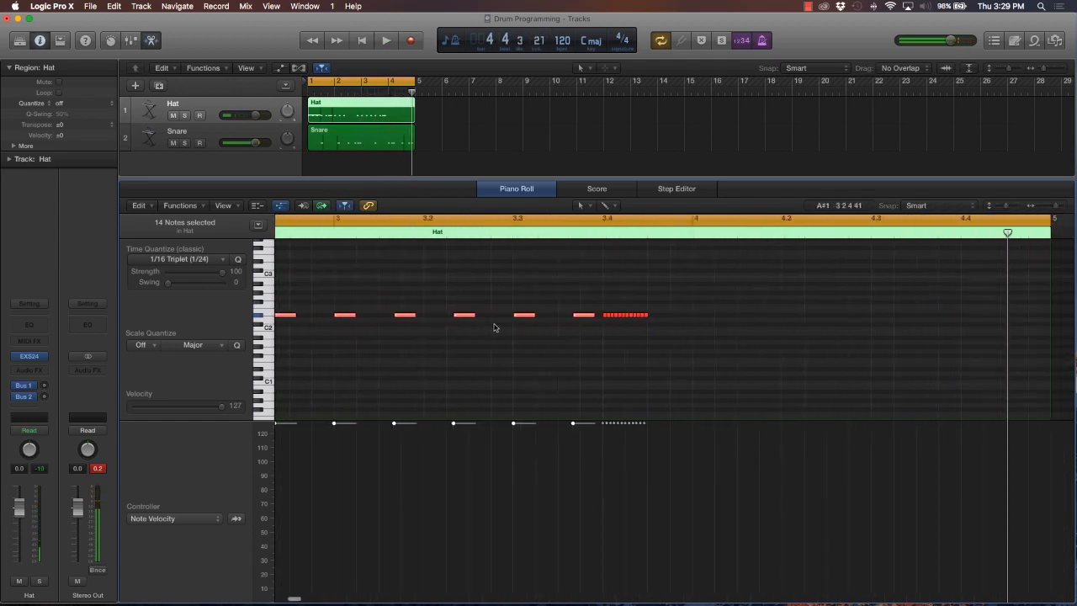
key("space")
left_click(493, 328)
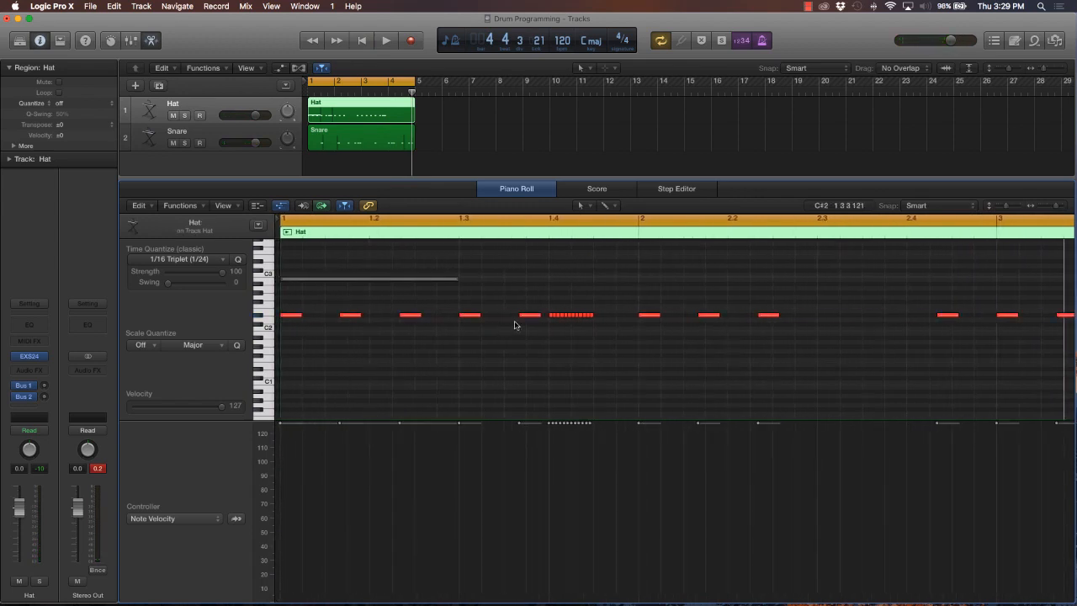
Delete every second note of the twelve-note hat roll at beat 1.4
mouse_move(553, 317)
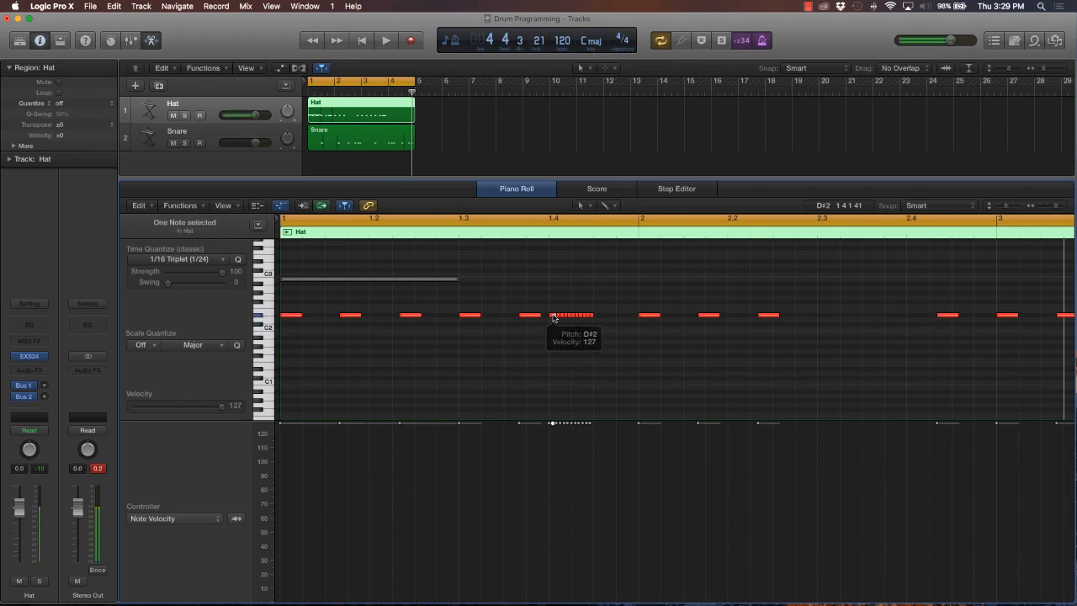
left_click(552, 316)
left_click(563, 317)
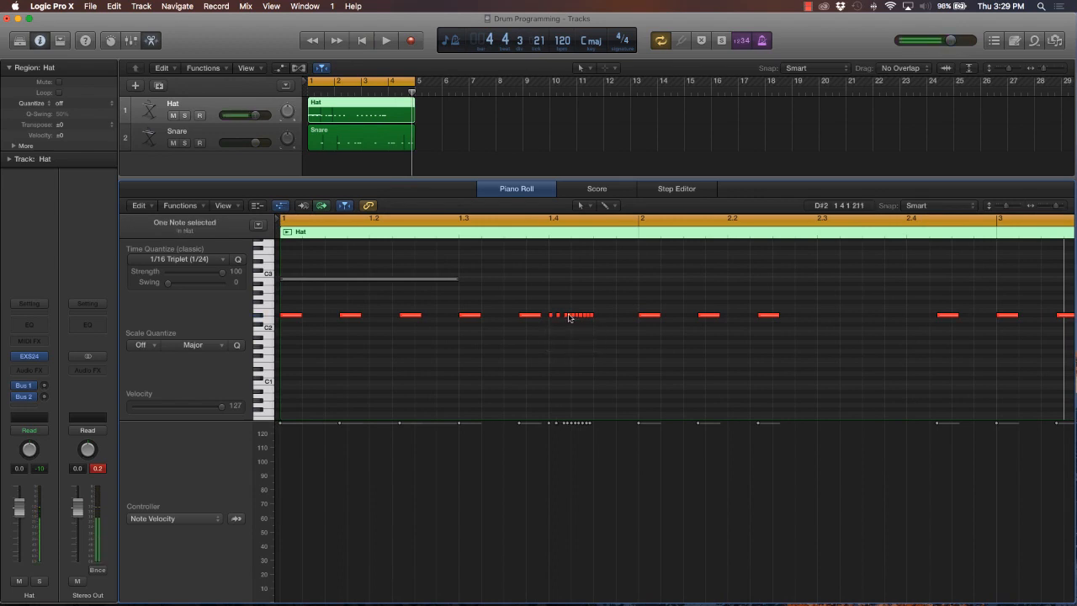
left_click(570, 317)
left_click(578, 316)
left_click(587, 316)
Delete the five longer D#2 hat notes before the roll in bar 1
left_click_drag(535, 306, 289, 330)
key("Delete")
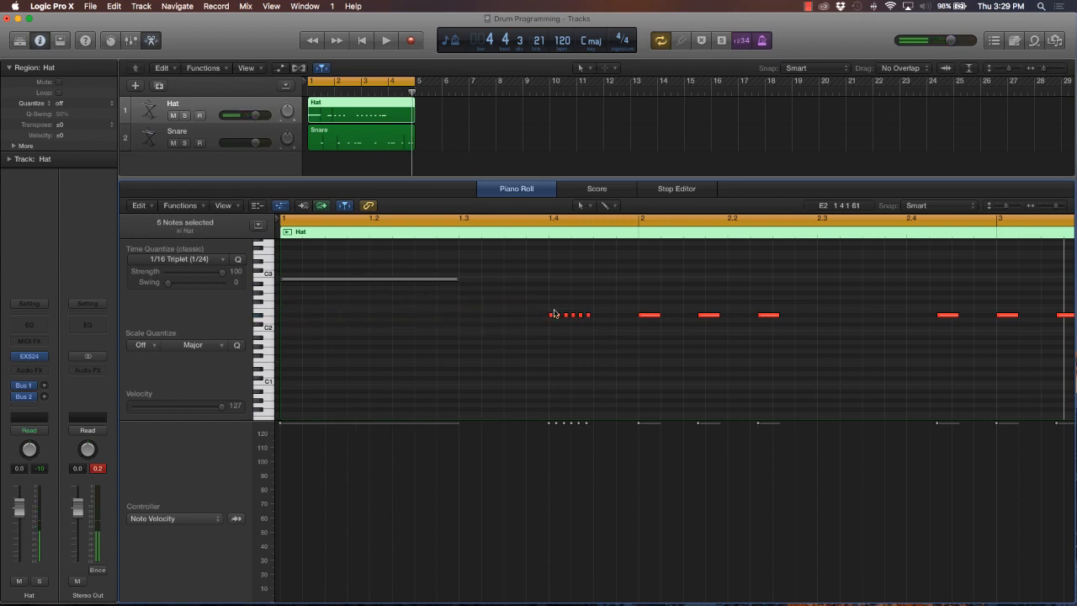
Add a short D#2 hat note at the start of bar 1, matching the length of the roll notes
left_click(551, 316)
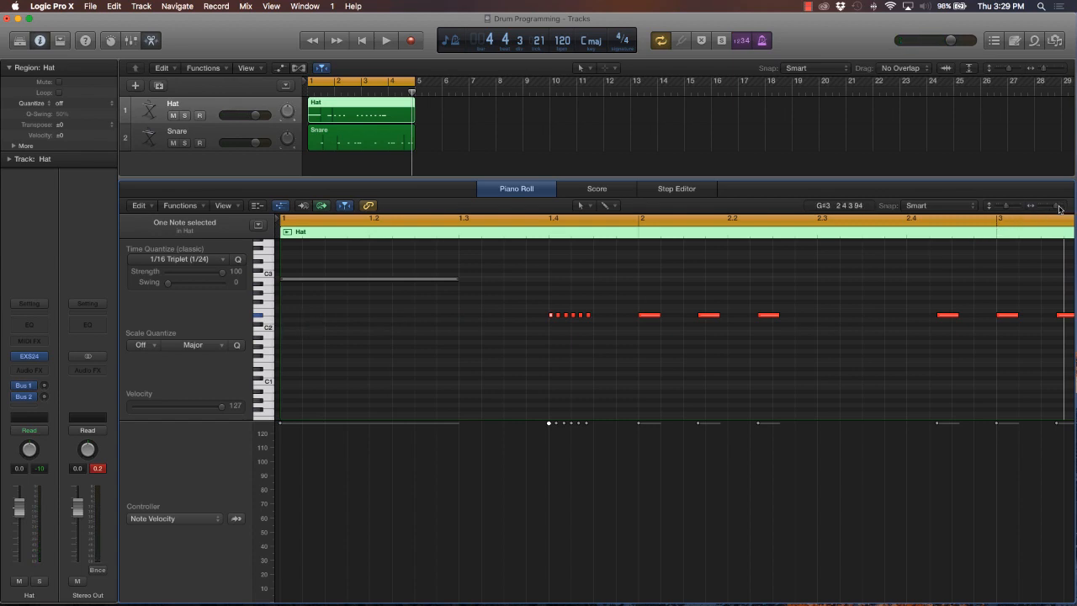
left_click_drag(1059, 207, 1060, 209)
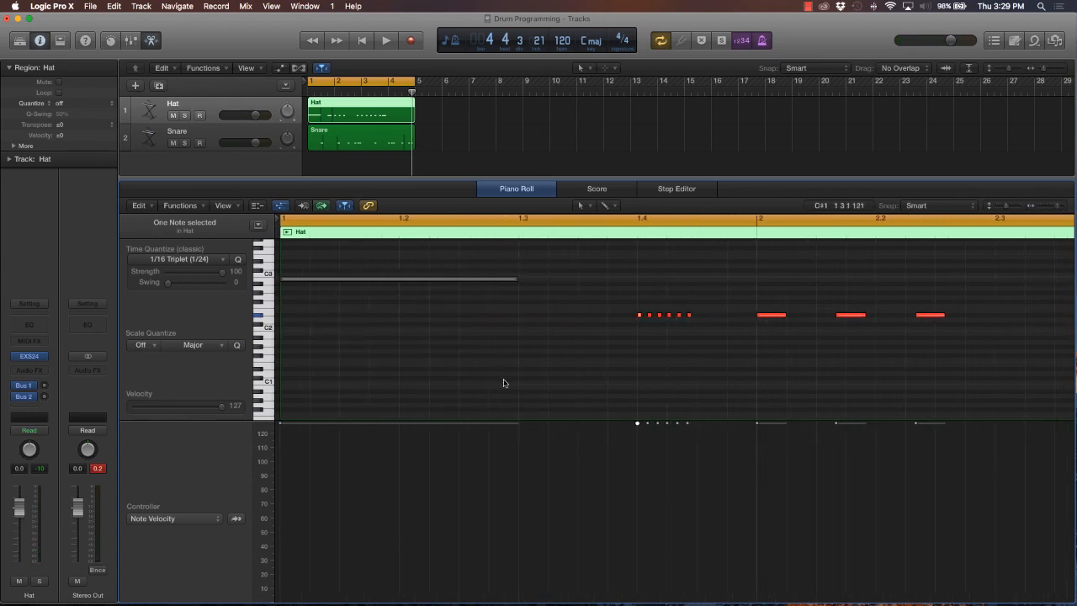
left_click(283, 326, "super")
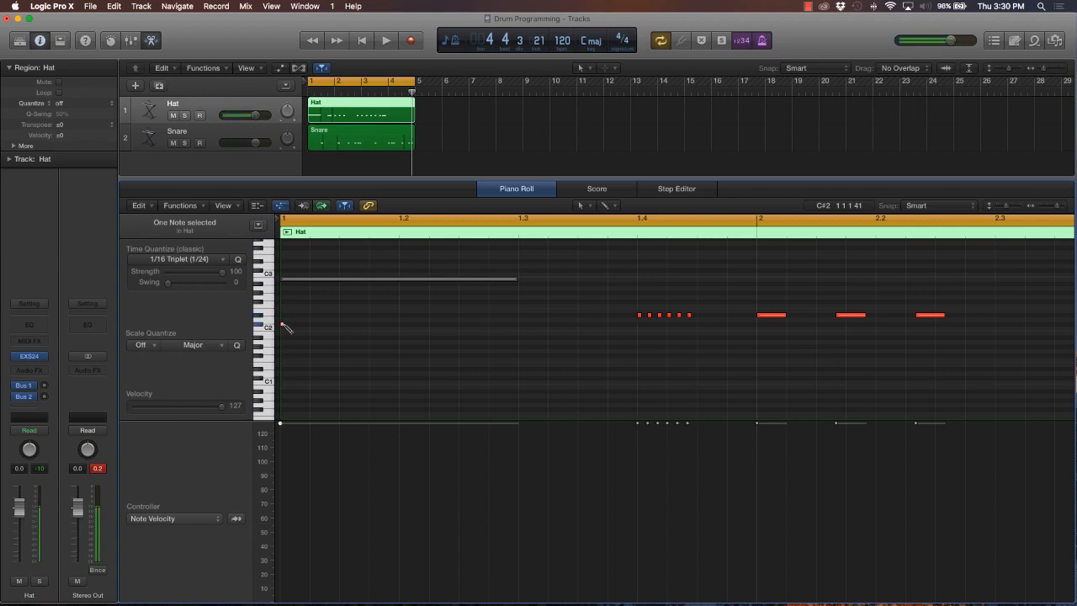
left_click_drag(282, 326, 282, 318)
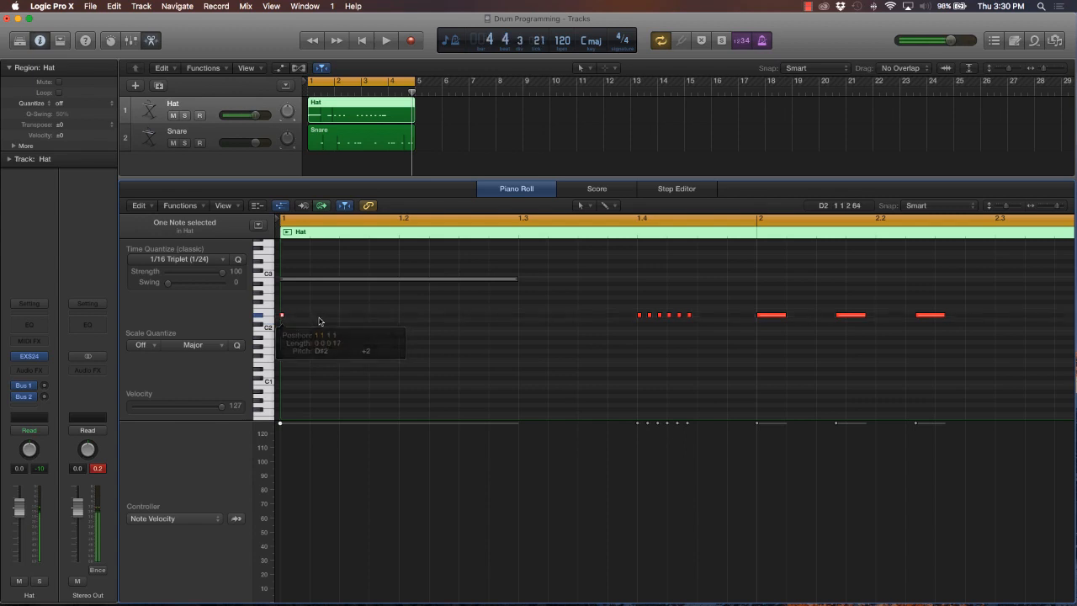
Add short D#2 hat notes at every eighth from 1.1.3 through beat 1.3, and play the loop briefly to check them
left_click(341, 315)
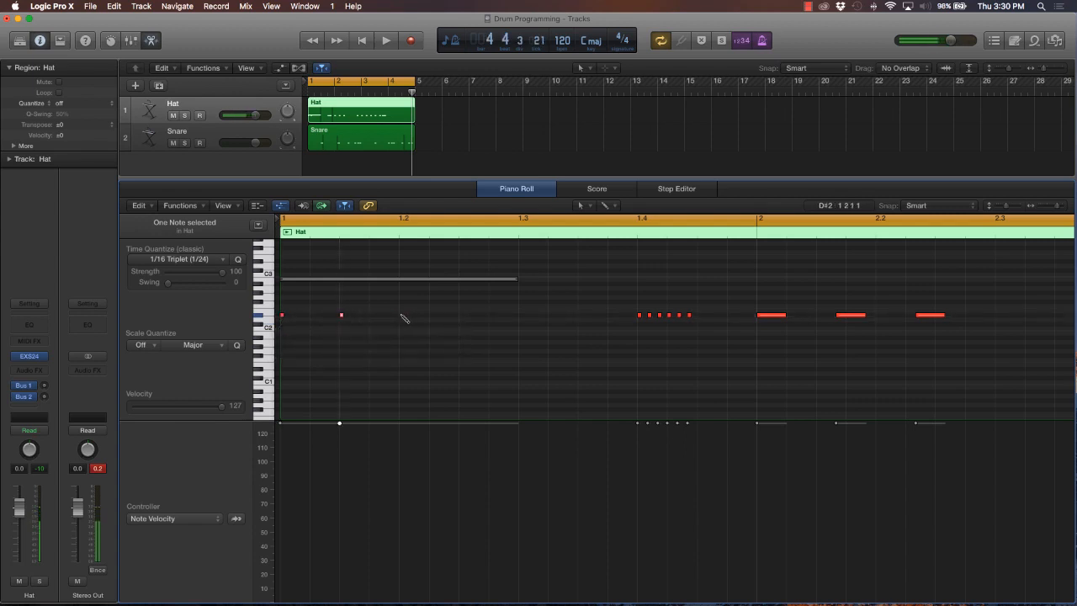
left_click(401, 315)
left_click(461, 315)
key("space")
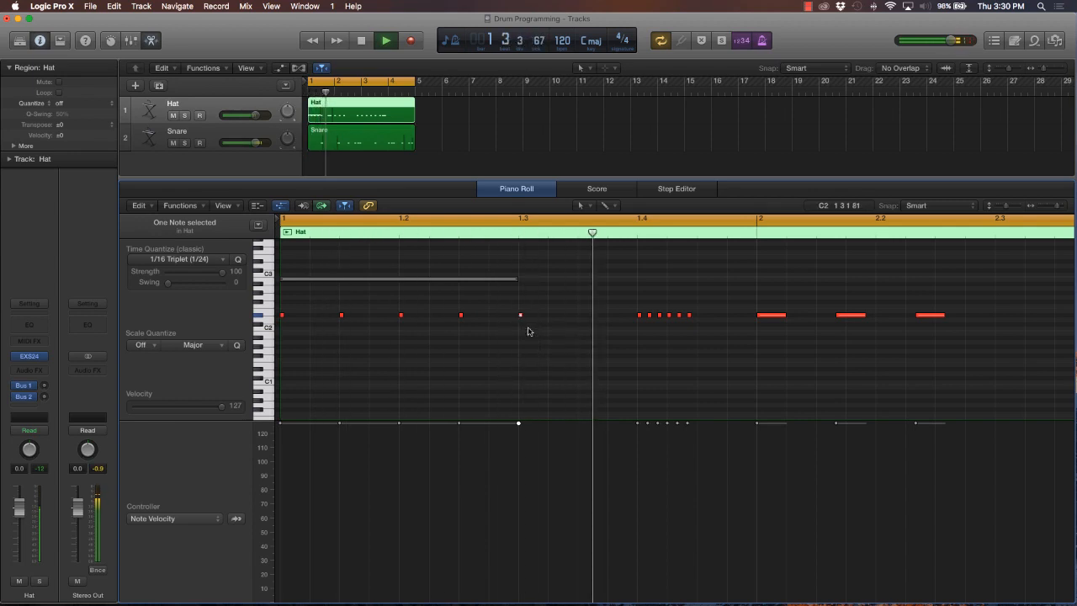
key("space")
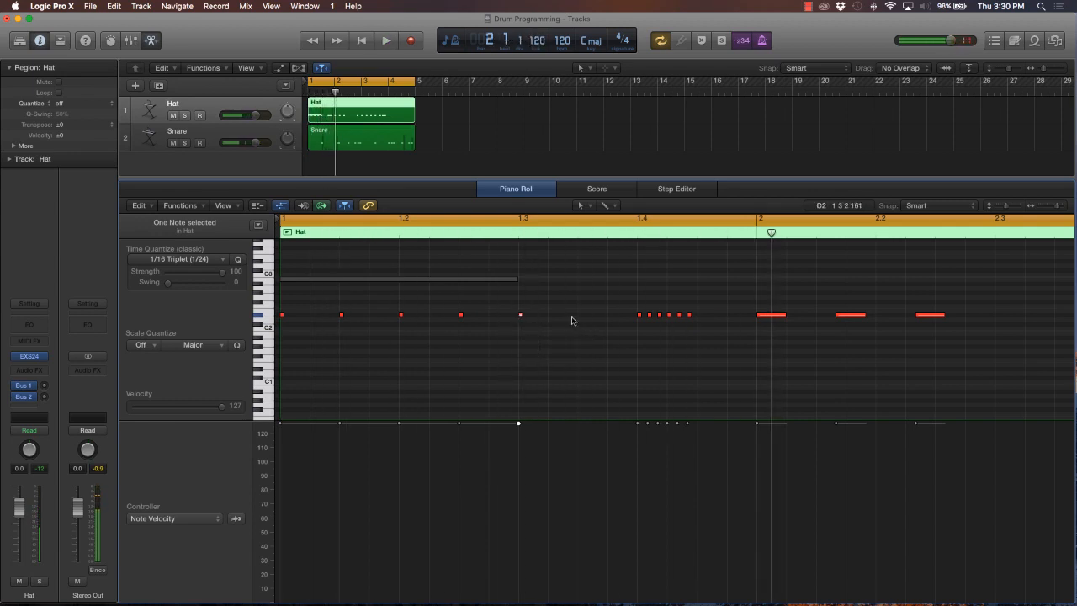
Add another short D#2 hat note at 1.3.3, then play back the start of the loop and clear the note selection
left_click(580, 316)
key("space")
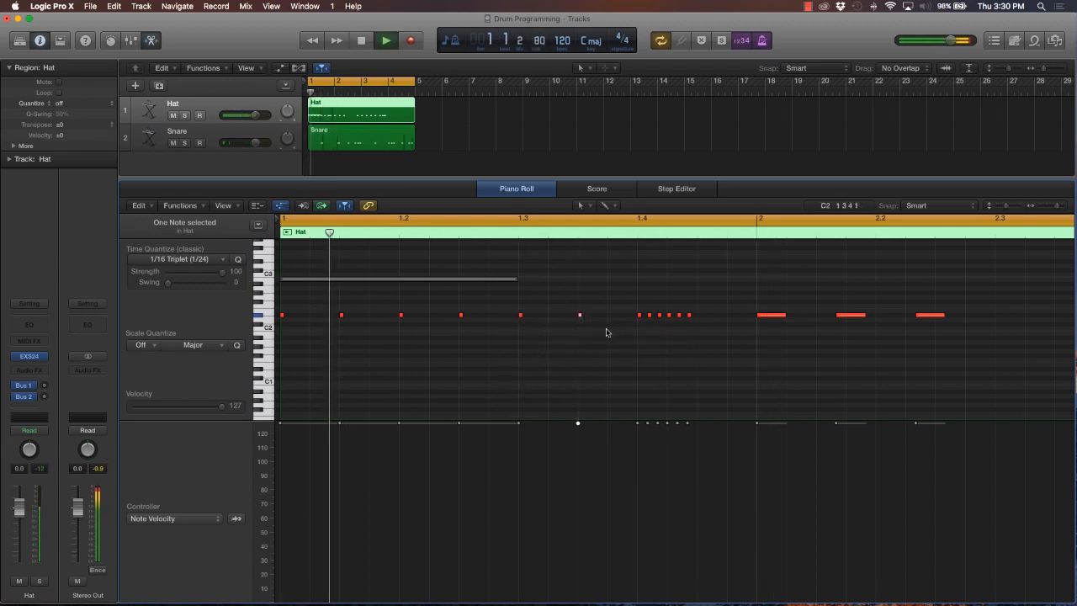
key("space")
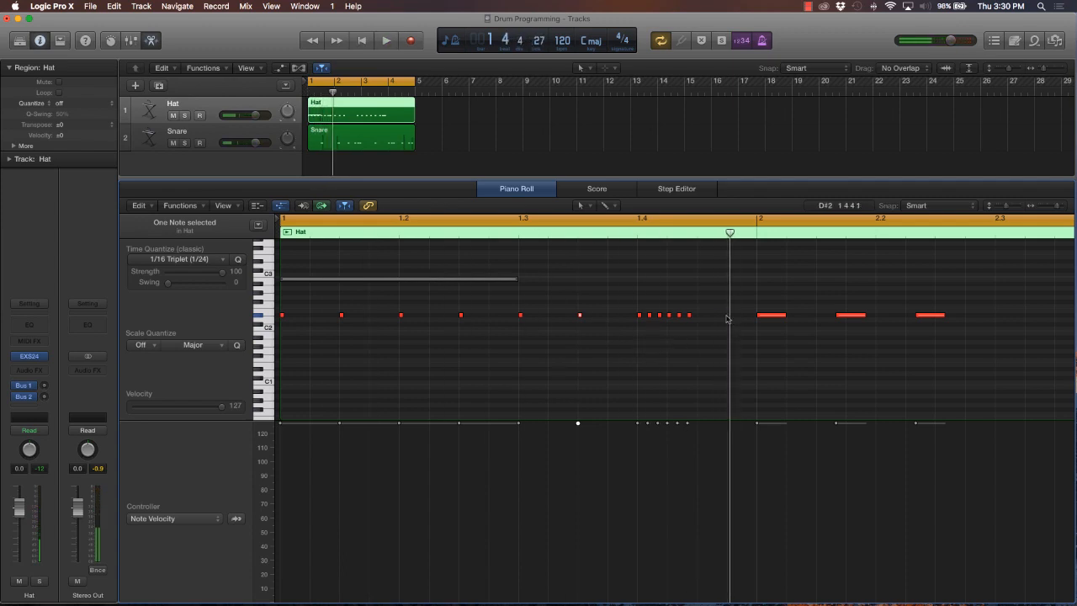
left_click(611, 354)
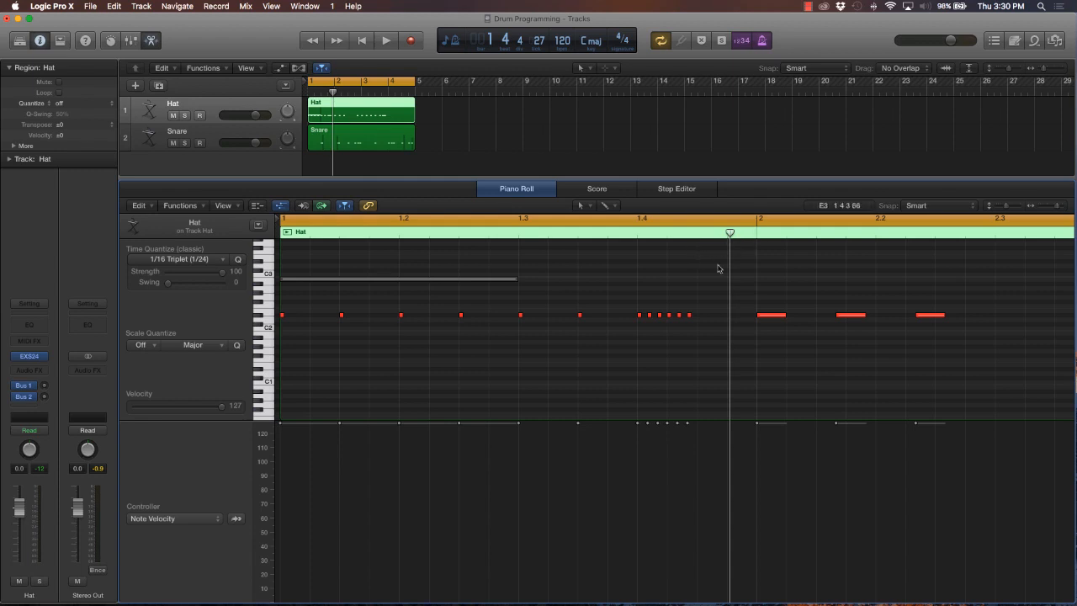
Replace the long note at bar 2 with an eighth-note guide on G#2 at 1.4.3, and fit three evenly spaced D#2 notes beneath it
left_click(767, 317)
left_click_drag(728, 307, 755, 293)
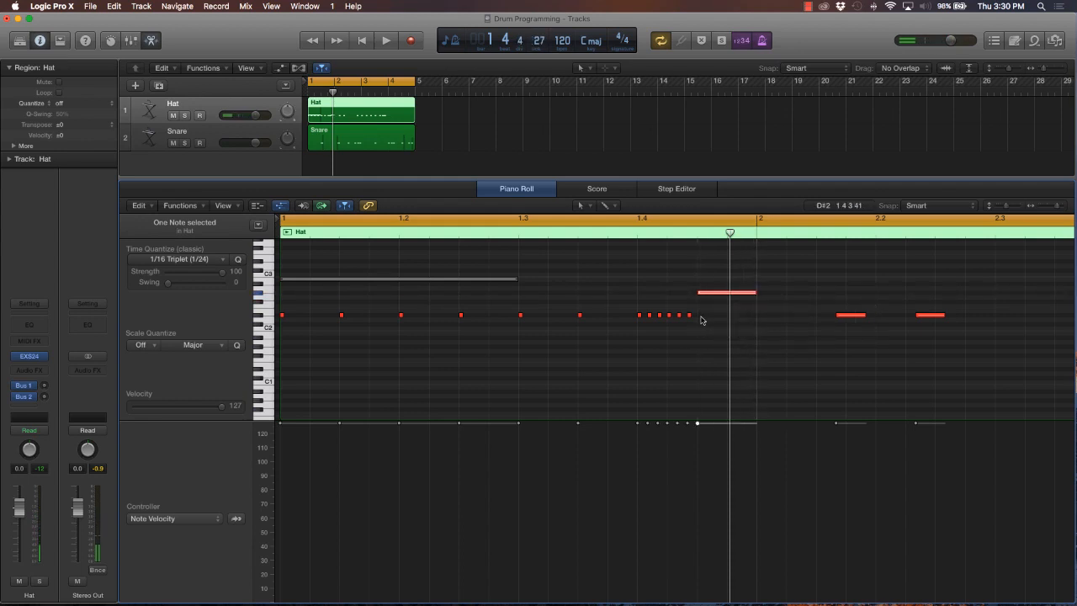
left_click(701, 316)
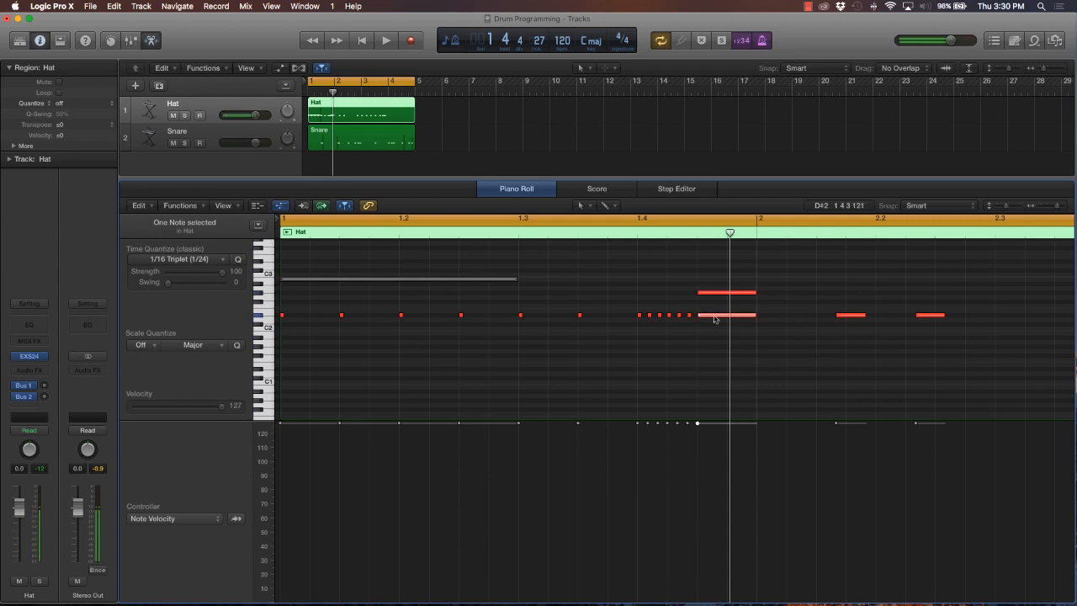
left_click_drag(754, 316, 705, 321)
left_click(730, 316)
left_click(736, 318)
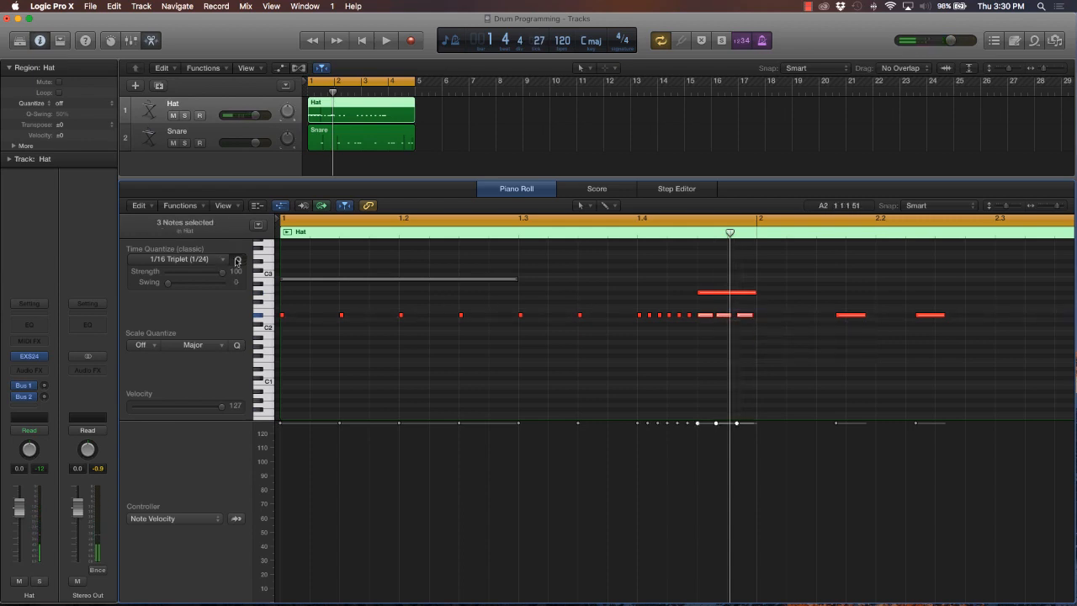
Delete the G#2 guide note above the three-note triplet and play the loop to hear the triplet
left_click(700, 293)
key("Delete")
key("space")
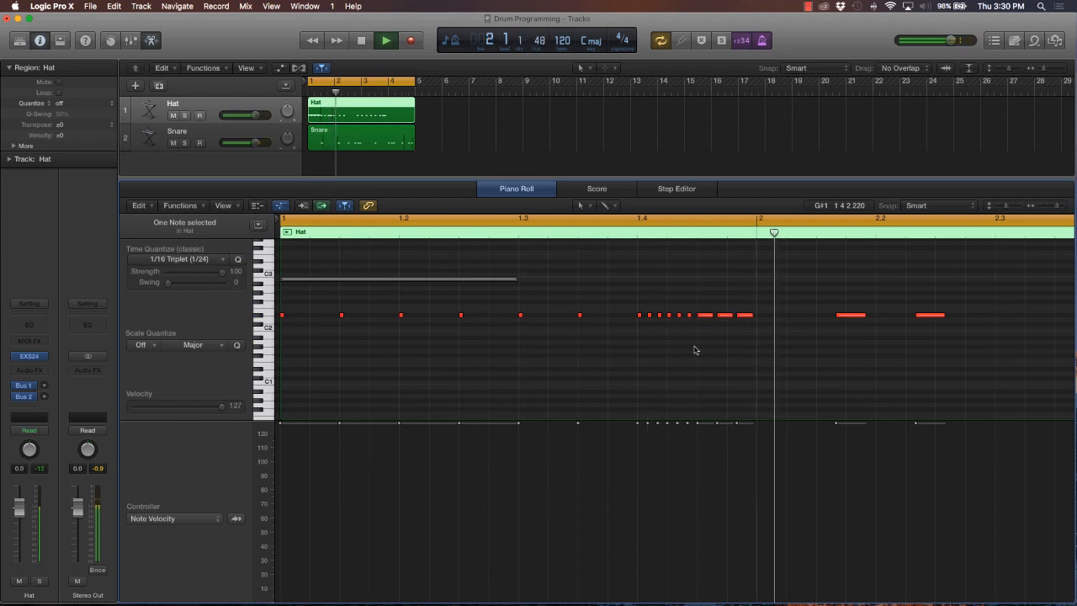
key("space")
Move the three triplet hat notes together so they start at bar 2, trying 1.4.4 first and checking each position by playback
left_click_drag(780, 315, 738, 319)
key("space")
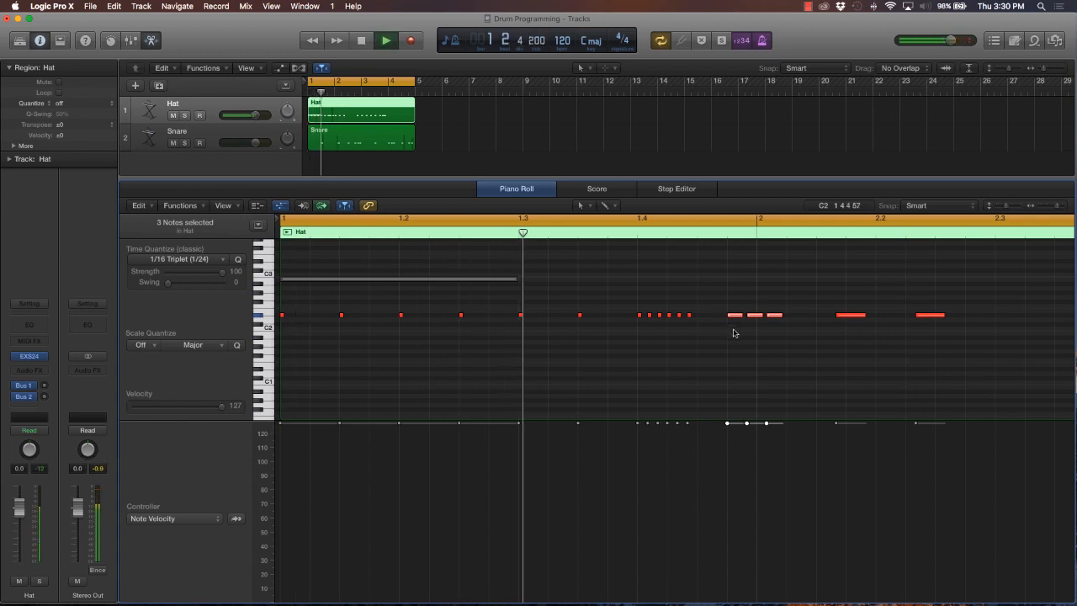
key("space")
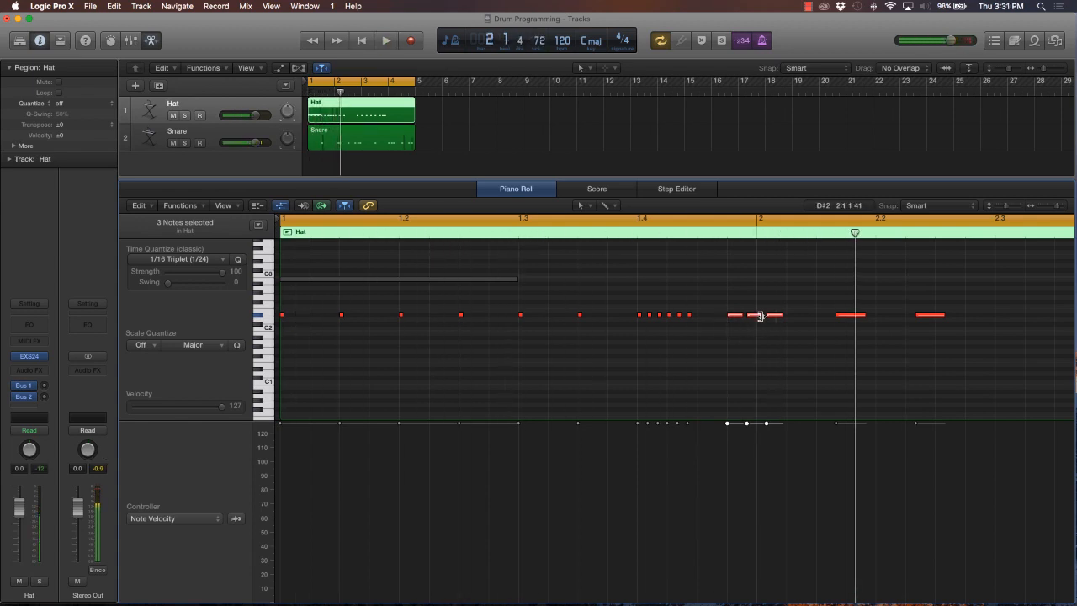
left_click_drag(735, 318, 764, 320)
key("space")
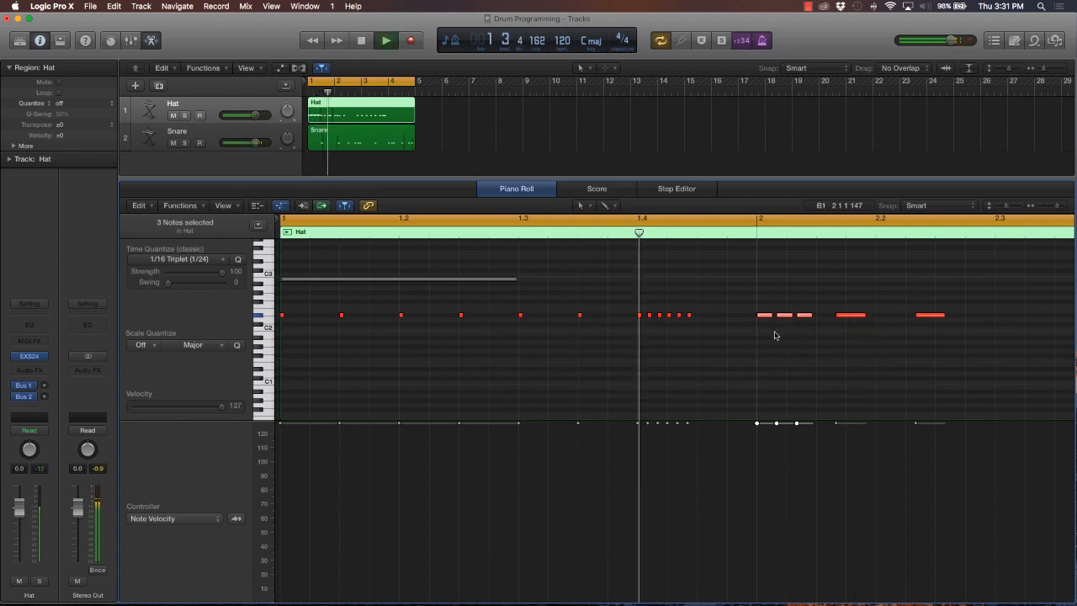
key("space")
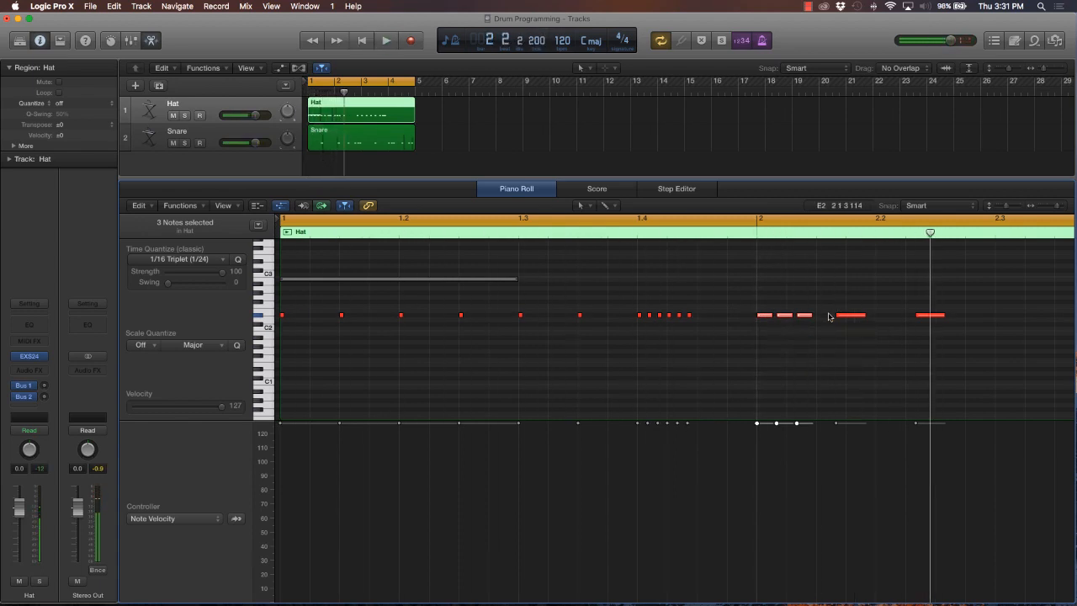
Delete the two longer D#2 notes after the bar 2 triplet and add a fourth note of triplet length at 2.1.3
left_click_drag(841, 315, 921, 316)
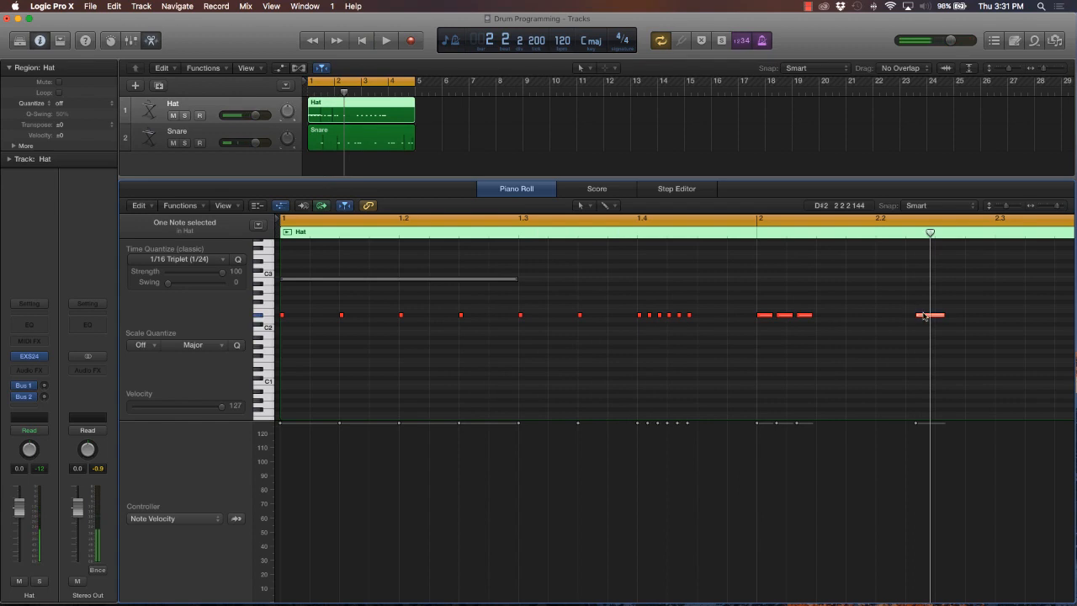
key("BackSpace")
left_click(820, 319, "super")
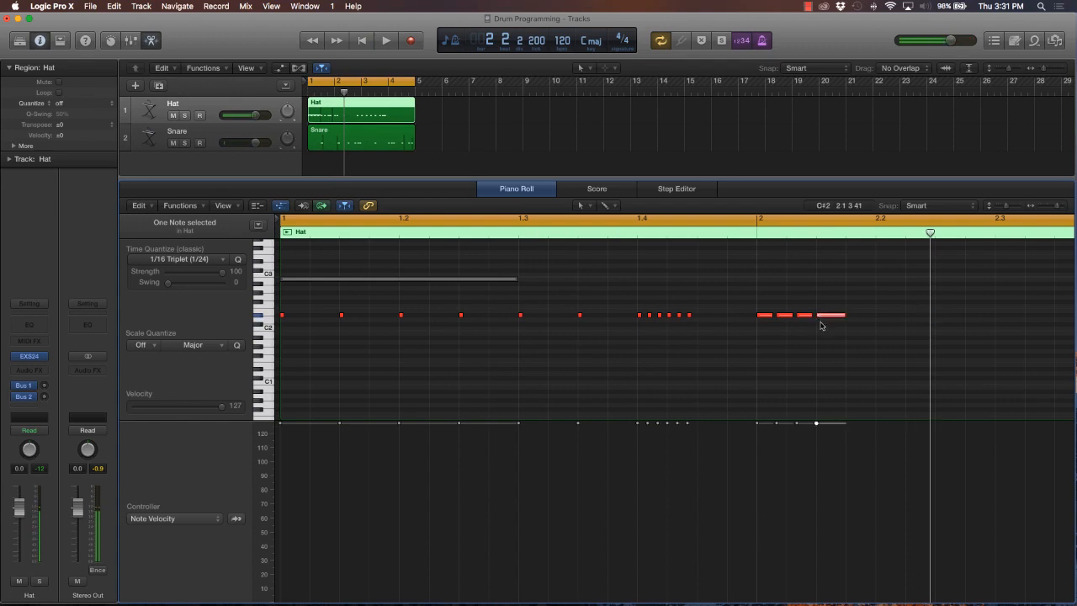
key("BackSpace")
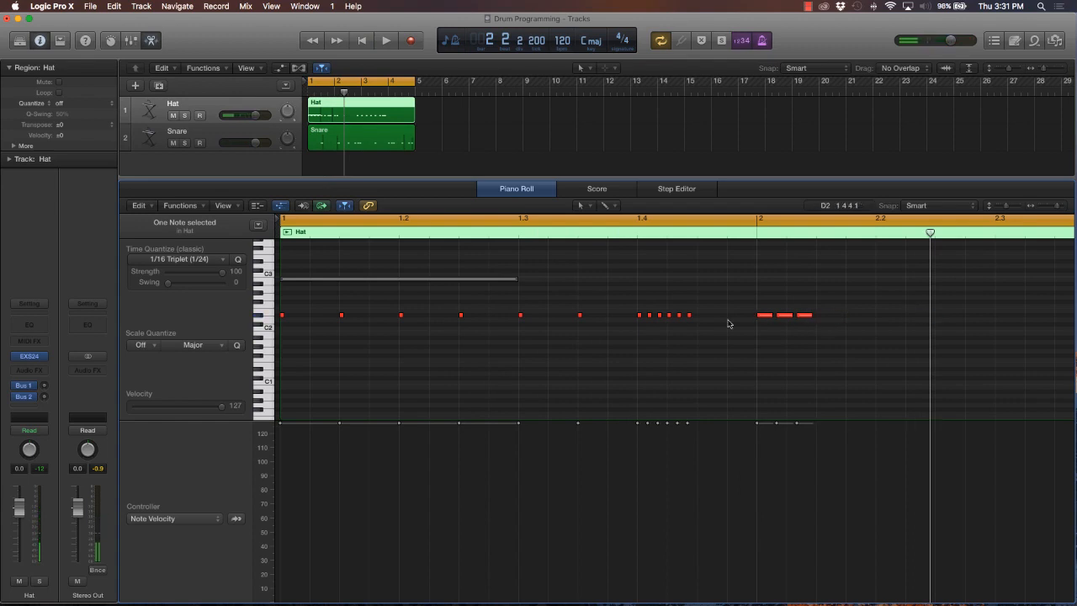
left_click(819, 317, "super")
key("space")
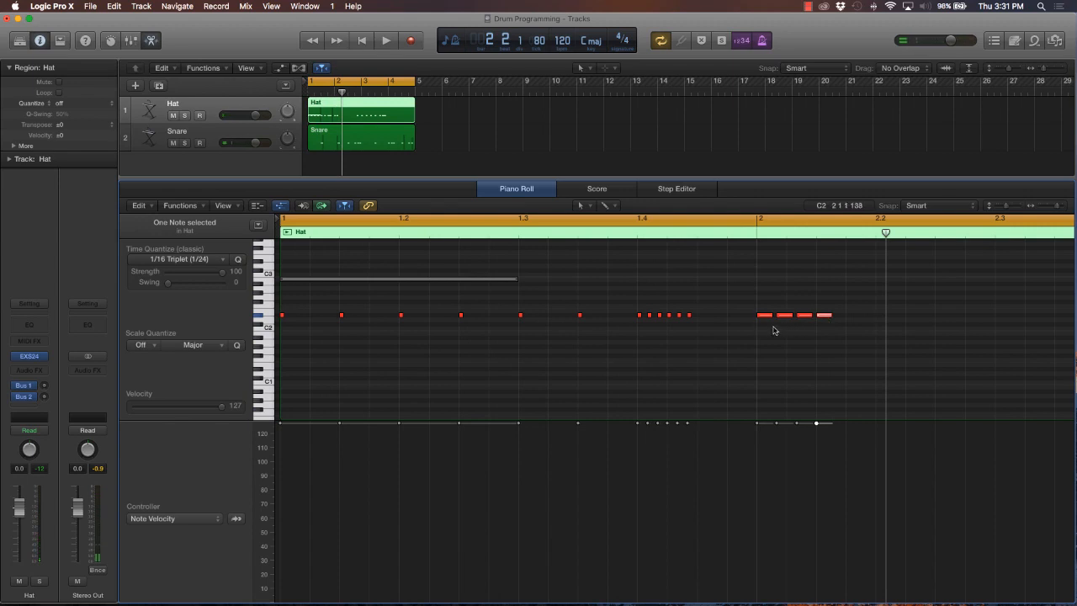
Add triplet-length D#2 hat notes at 2.2, 2.2.3, 2.3 and 2.3.3, and play the loop to check them
left_click(883, 315)
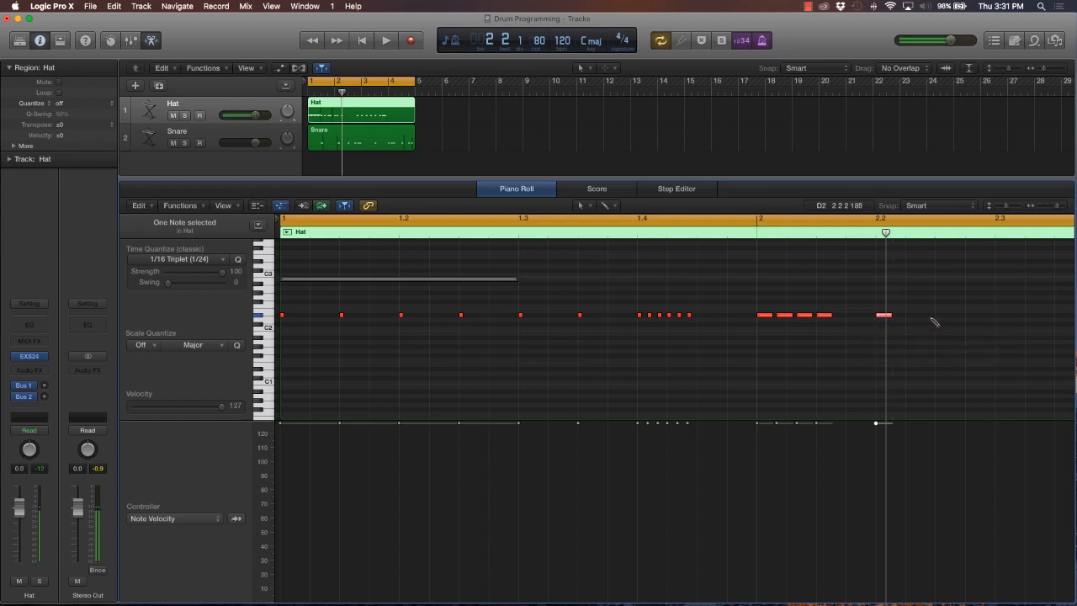
left_click(937, 316)
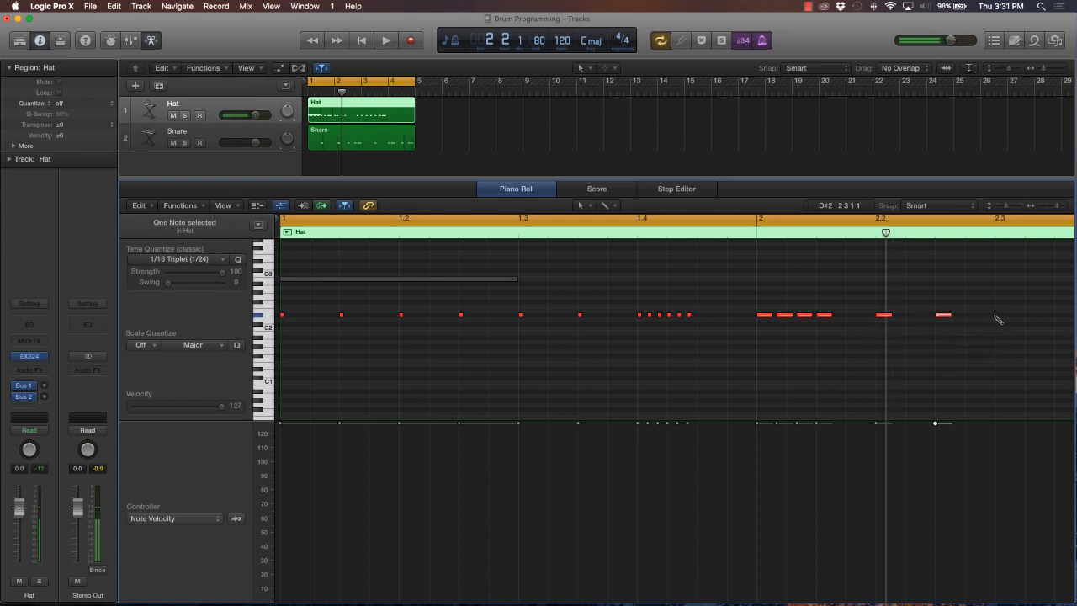
left_click(997, 316)
scroll(986, 319, "right", 5)
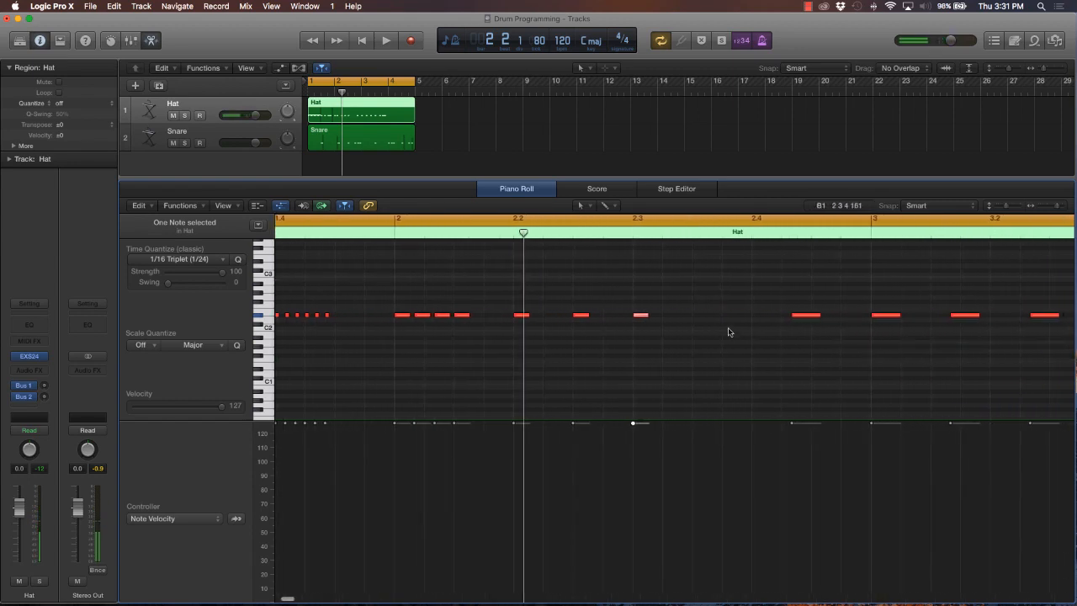
left_click(693, 315)
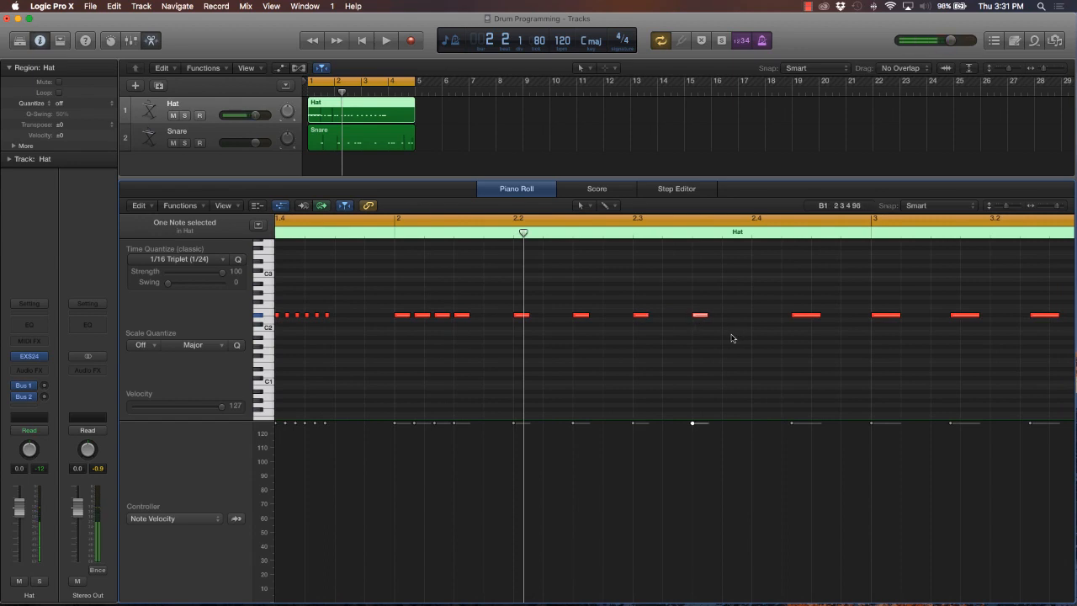
key("space")
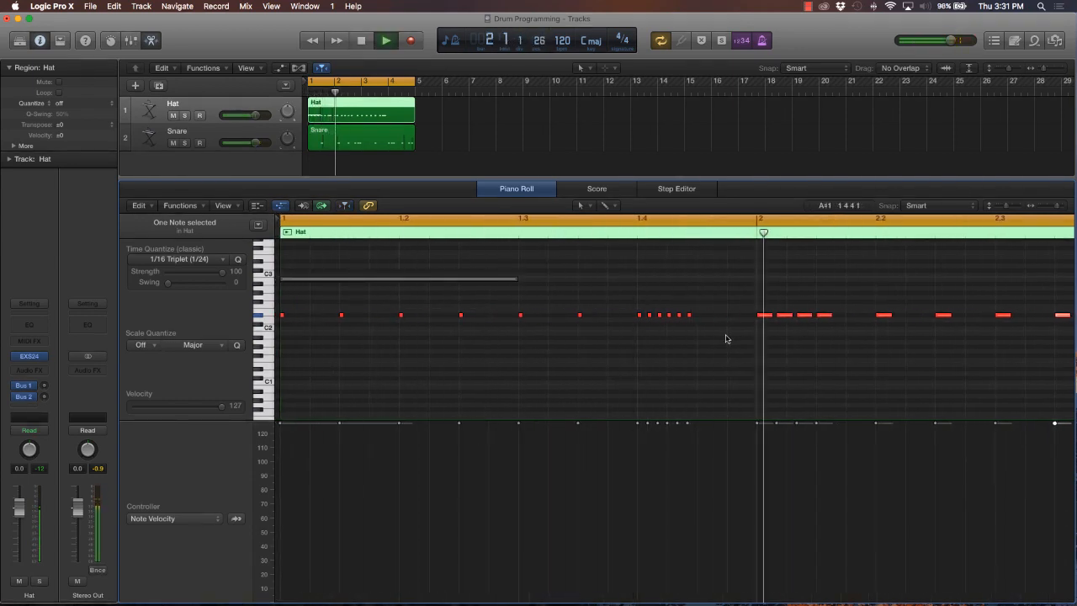
key("space")
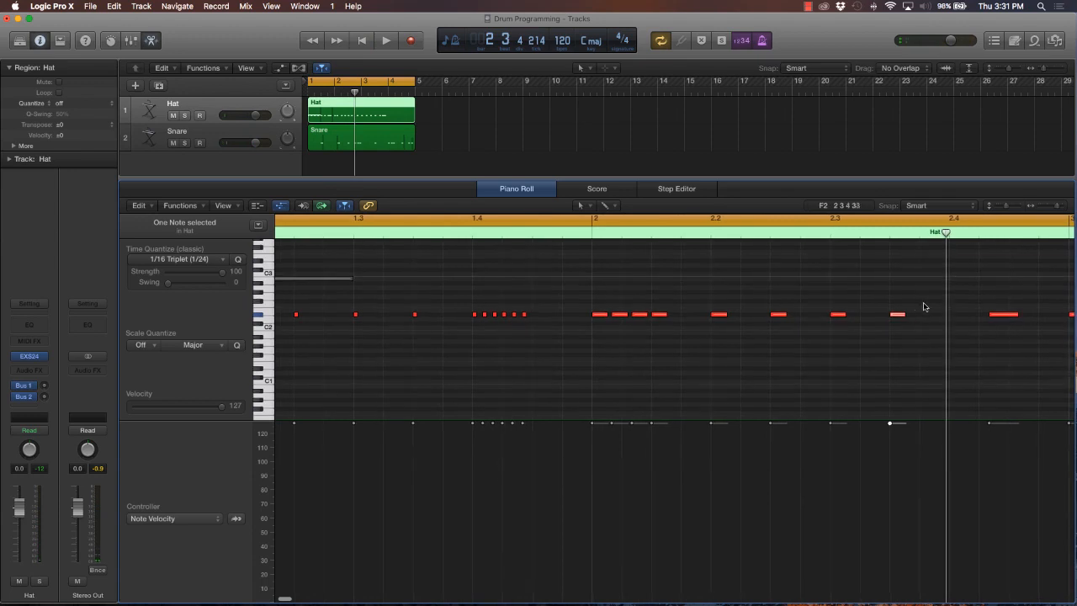
Copy the six-note hat roll at beat 1.4 and delete the three longer D#2 notes between beats 2.4 and 3.2
left_click_drag(542, 313, 471, 317)
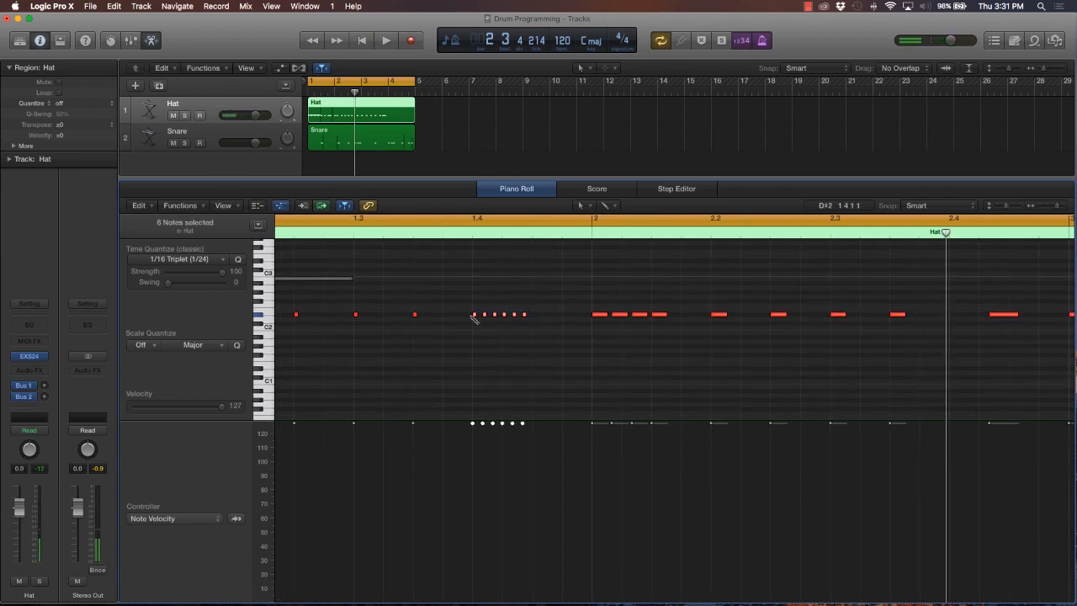
scroll(698, 329, "right", 6)
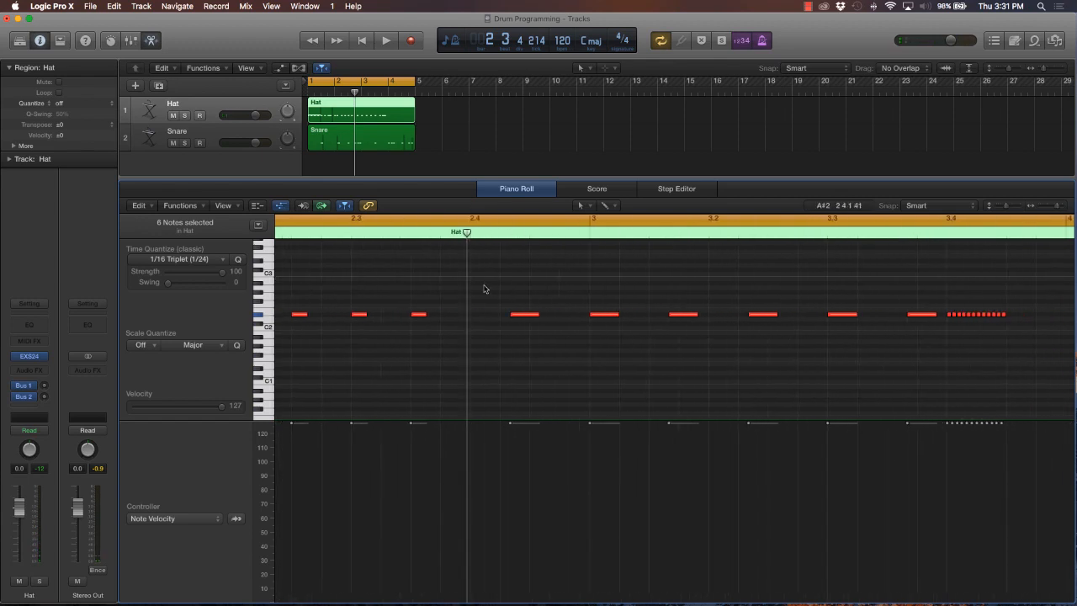
left_click_drag(500, 288, 738, 361)
key("Delete")
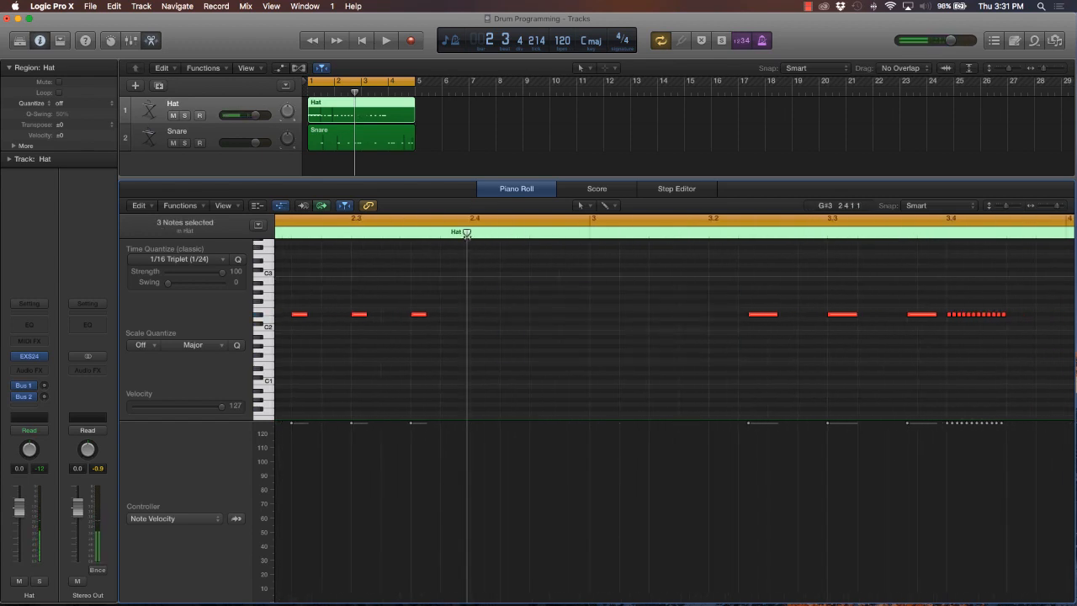
Paste the copied roll at 2.4 and 2.4.3, delete the last two notes of each copy, and start playback
key("super+v")
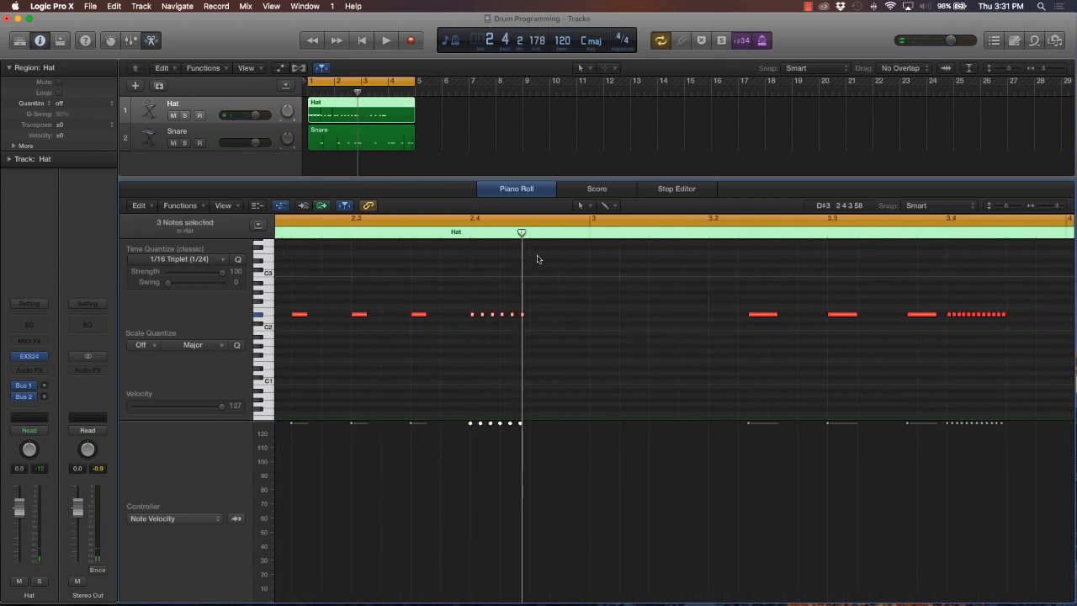
key("super+v")
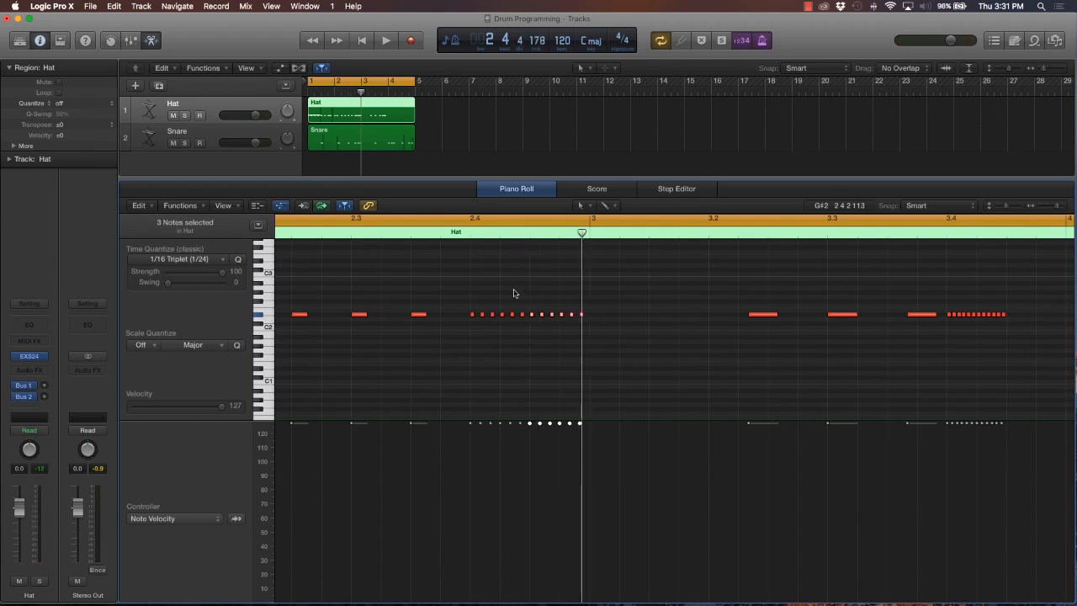
left_click_drag(522, 294, 512, 326)
key("Delete")
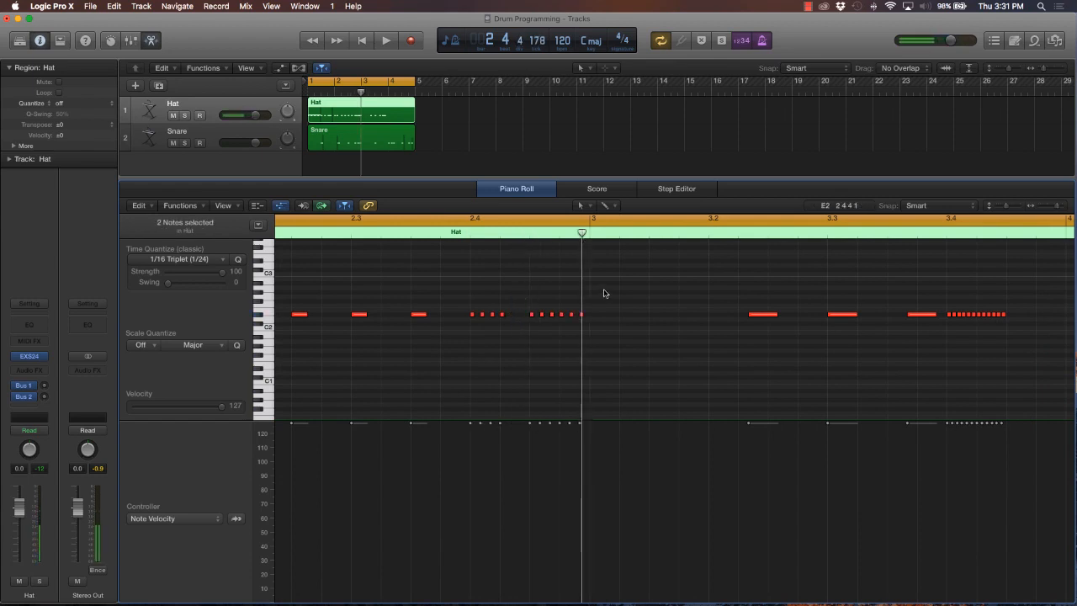
left_click_drag(590, 297, 571, 325)
key("Delete")
key("space")
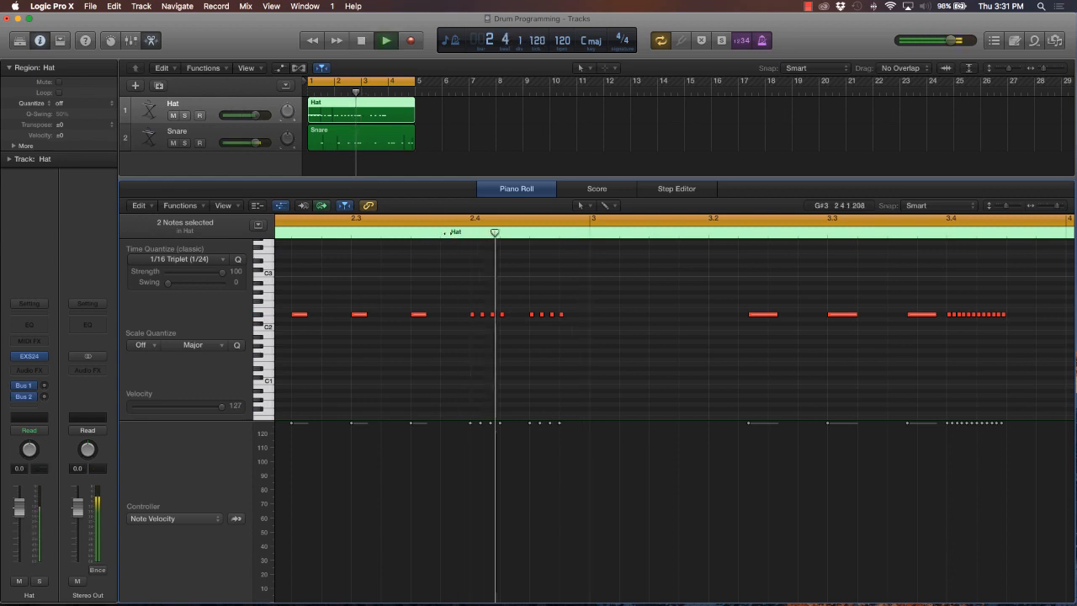
Move the two four-note hat rolls from 2.4 to the start of bar 3 and play the loop from 2.4
key("space")
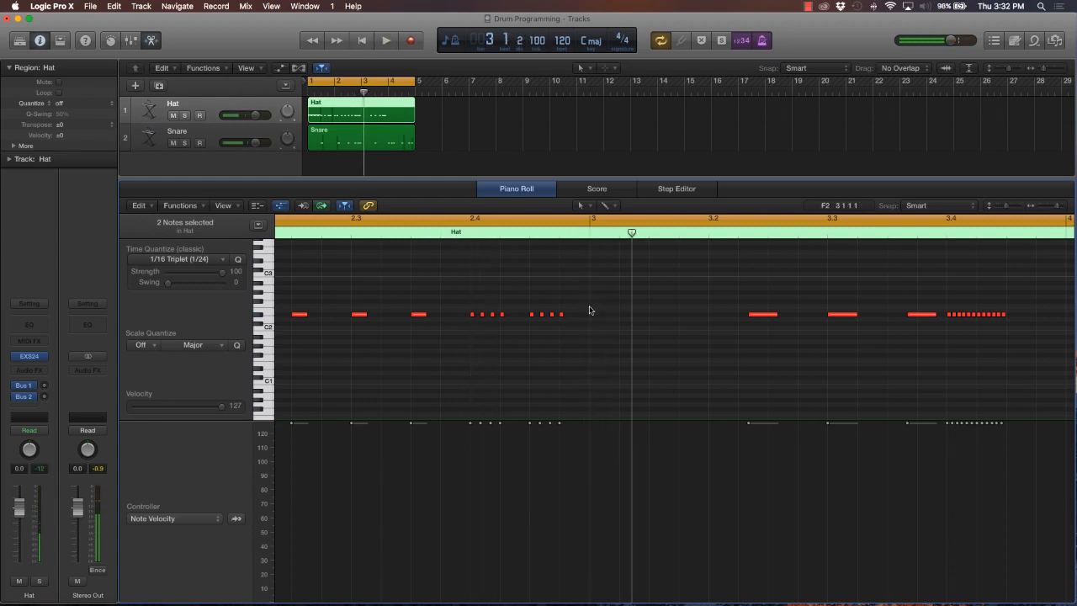
mouse_move(592, 308)
left_mouse_down()
mouse_move(493, 339)
mouse_move(464, 332)
mouse_move(471, 318)
mouse_move(590, 318)
left_mouse_up()
left_click(542, 318)
left_click(472, 235)
key("space")
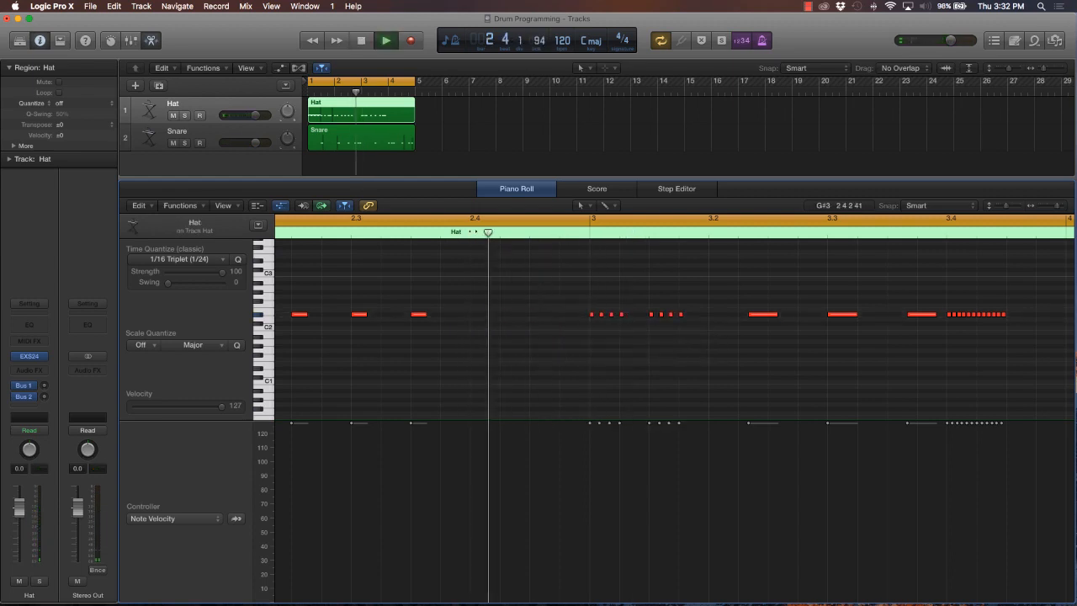
key("space")
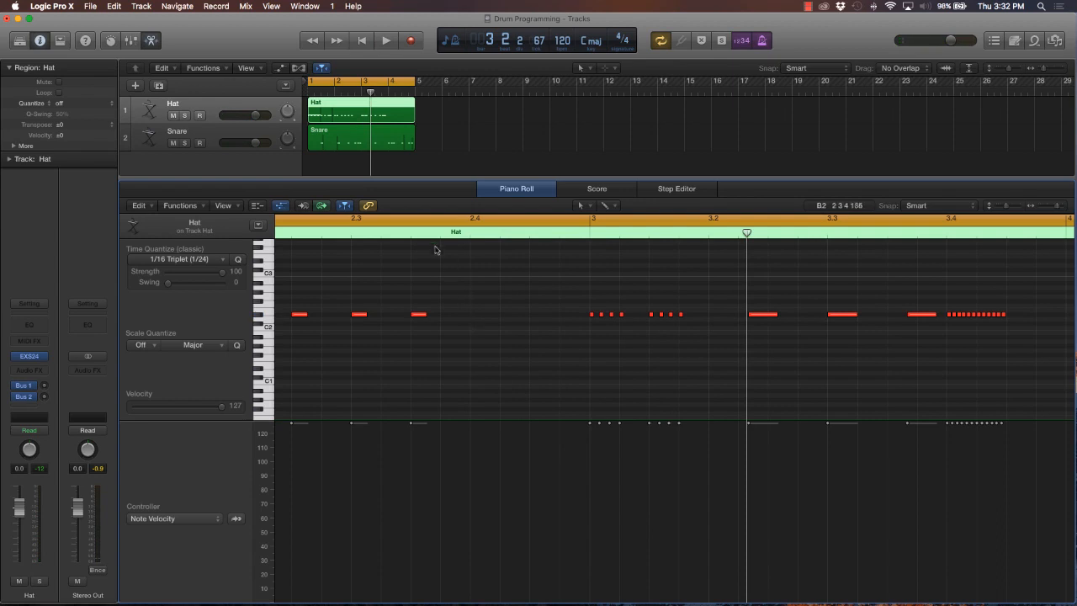
Open the Snare region in the piano roll and audition its three triplet notes between 2.4 and 3
left_click(363, 85)
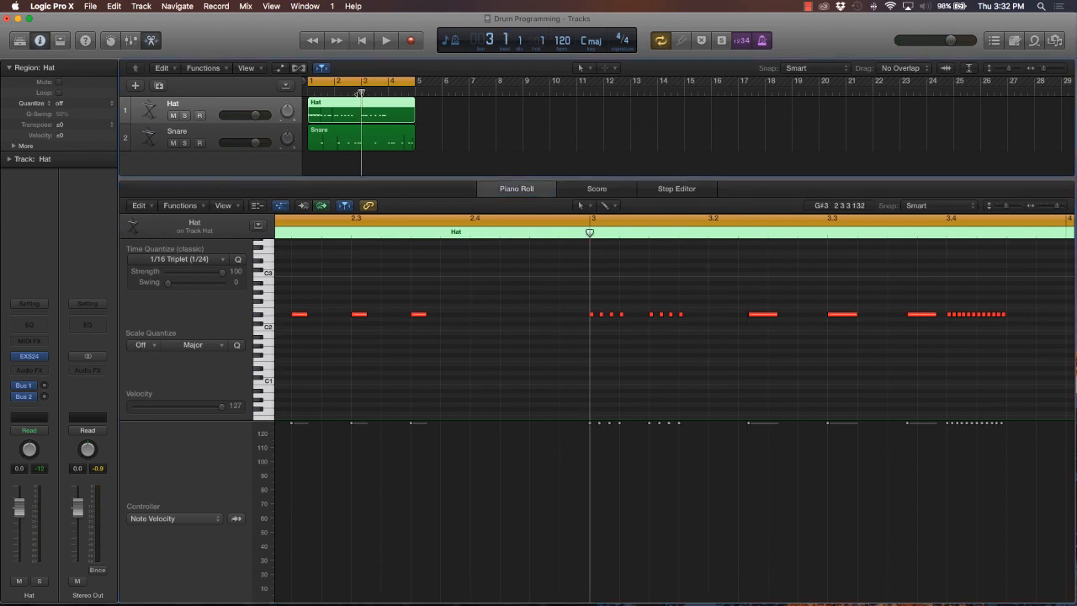
left_click(382, 130)
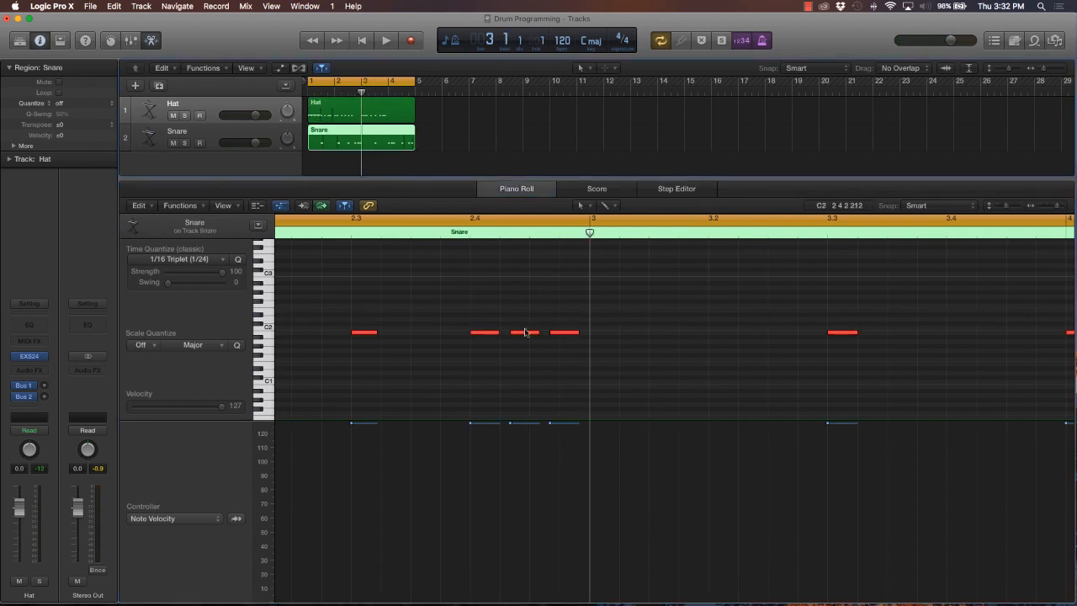
left_click(493, 332)
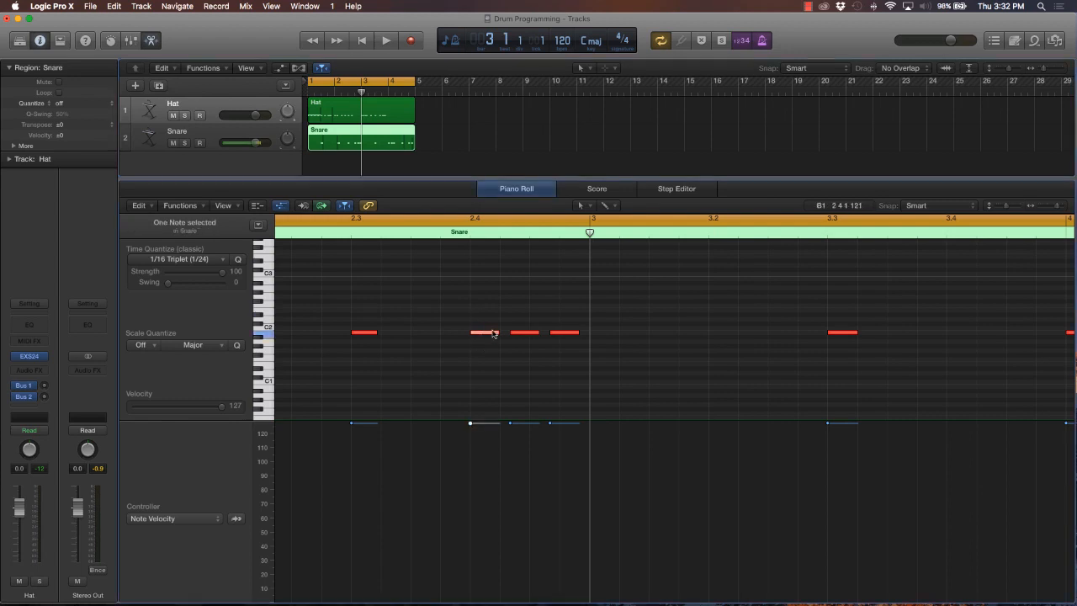
left_click(507, 333)
left_click(533, 333)
left_click(552, 333)
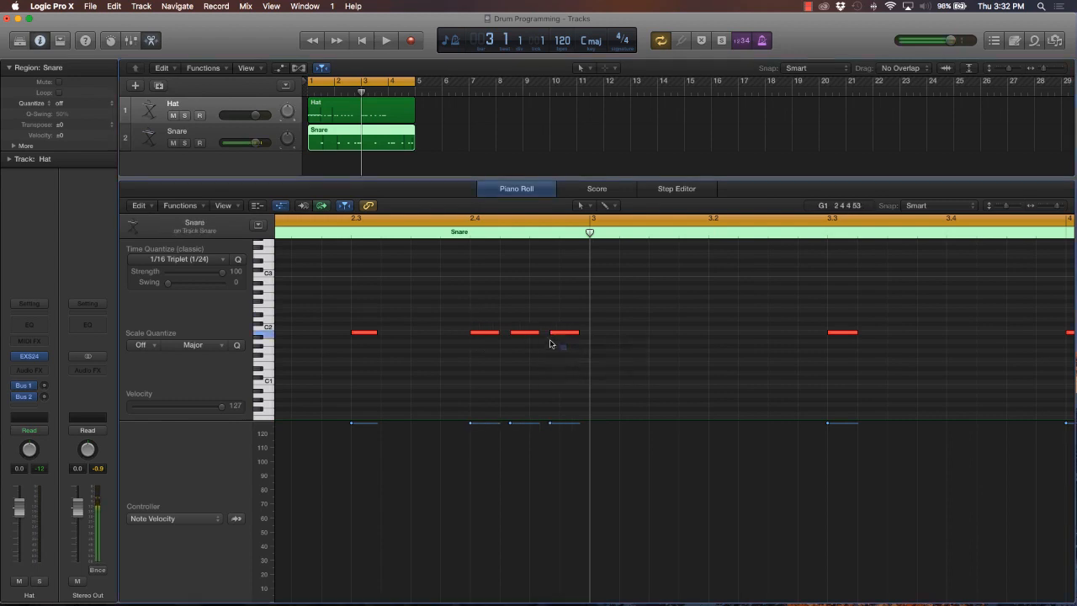
Cut the three snare triplet notes at 2.4, restore them in the Snare region, and paste a copy at 2.4 in the Hat region
left_click_drag(569, 350, 471, 320)
key("Delete")
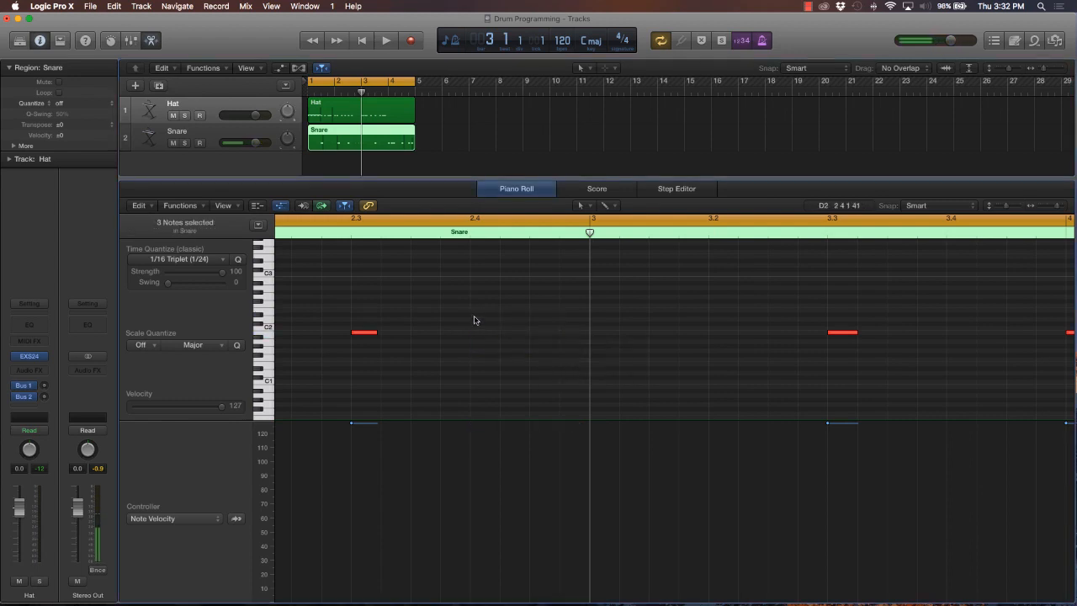
key("super+z")
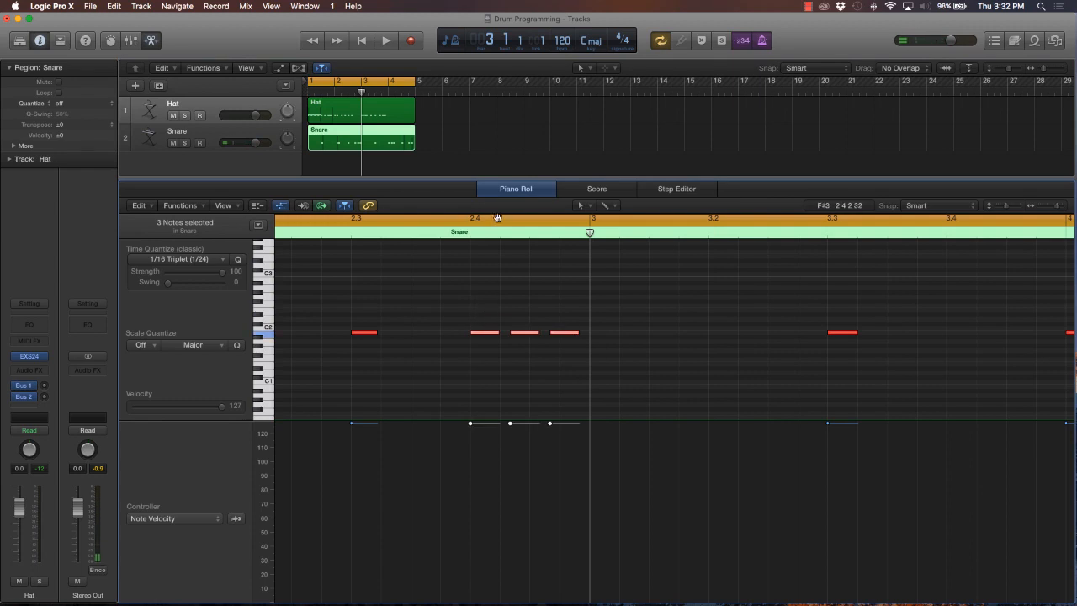
left_click(475, 232)
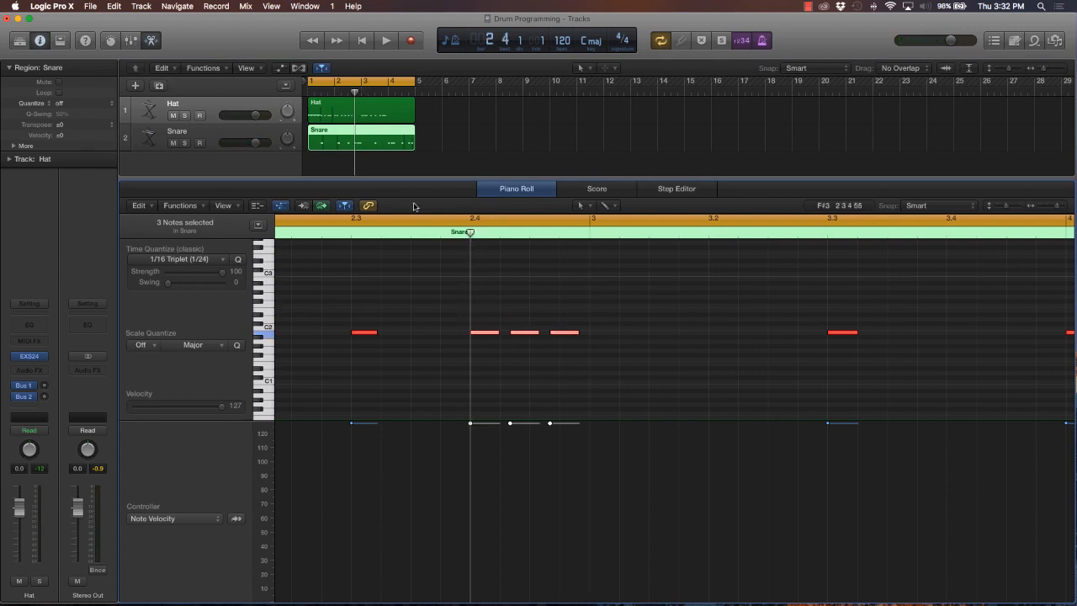
left_click(367, 117)
key("super+v")
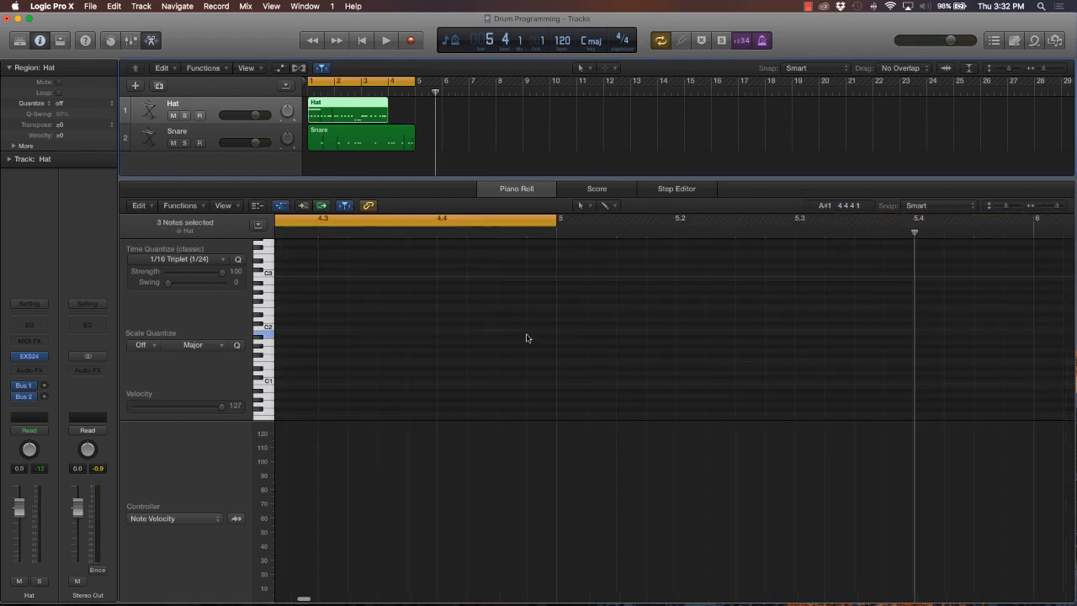
Select the three pasted triplet notes between 2.4 and 3 in the Hat region
scroll(492, 307, "left", 10)
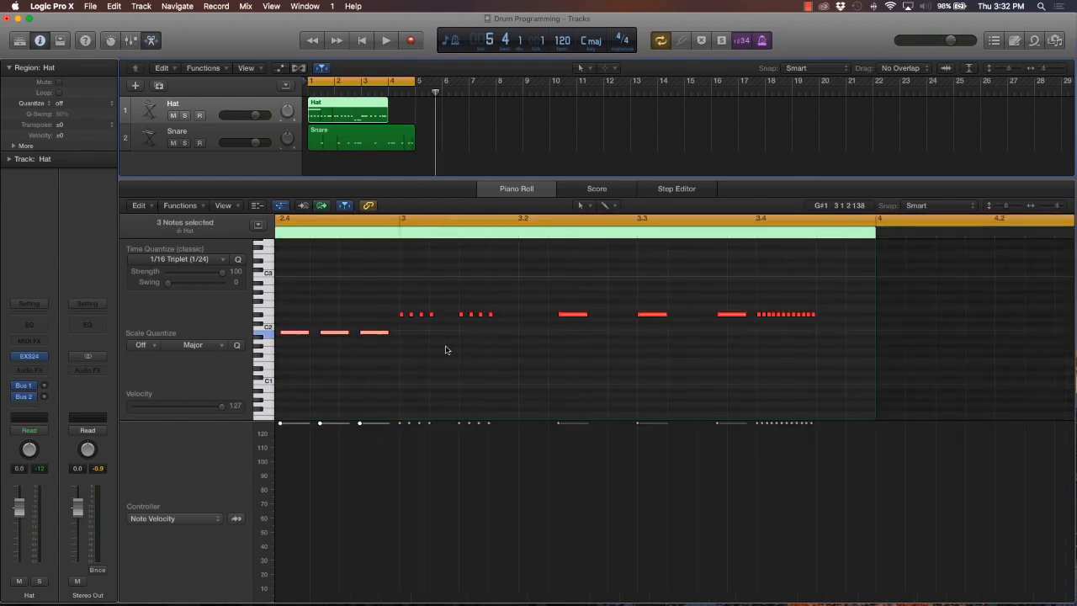
scroll(446, 350, "left", 10)
left_click(814, 359)
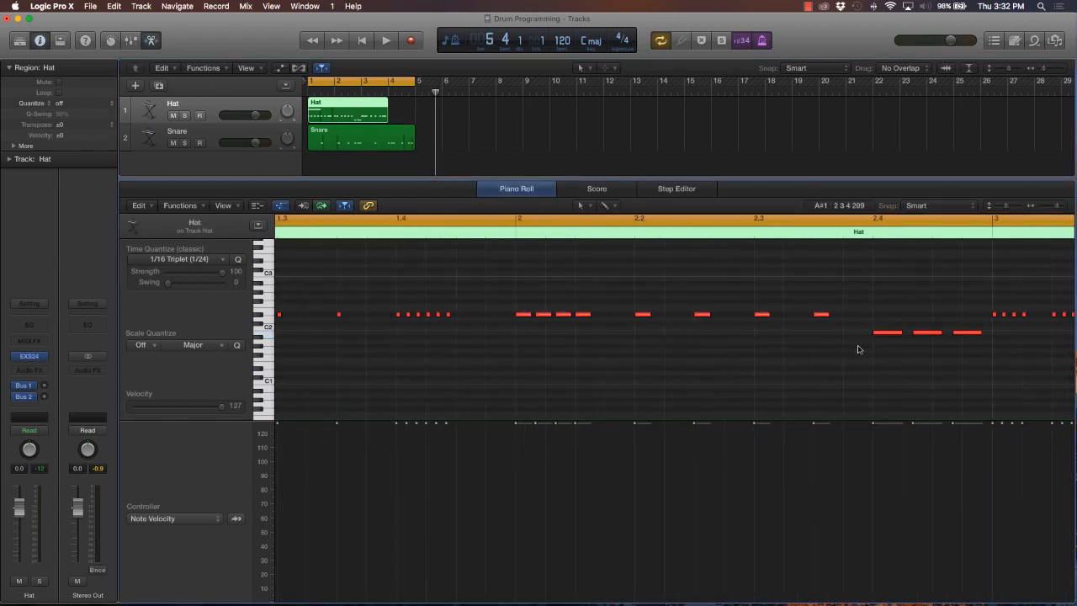
left_click_drag(848, 372, 993, 329)
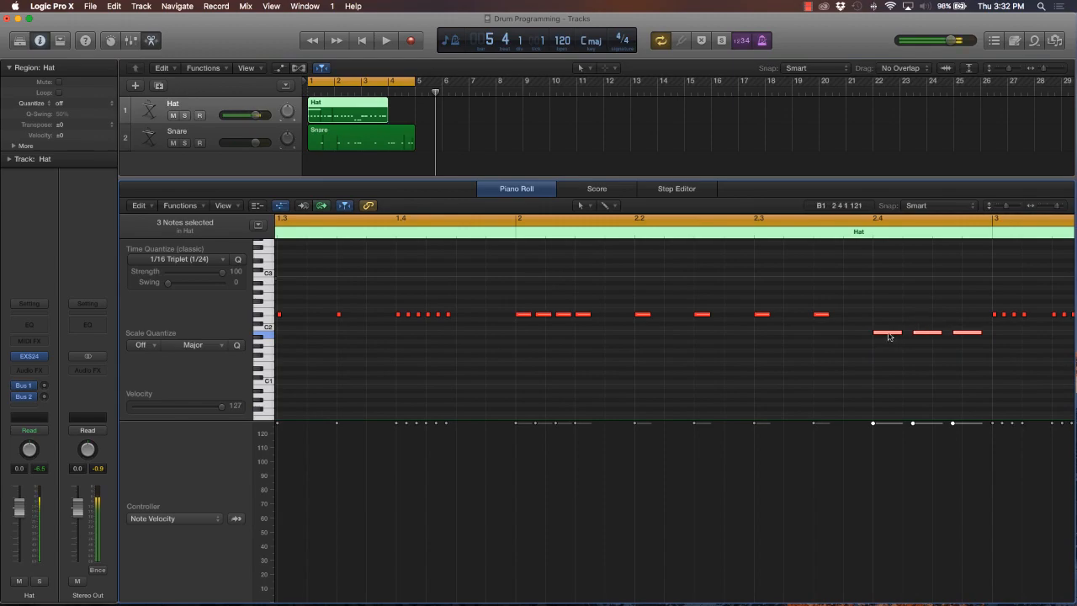